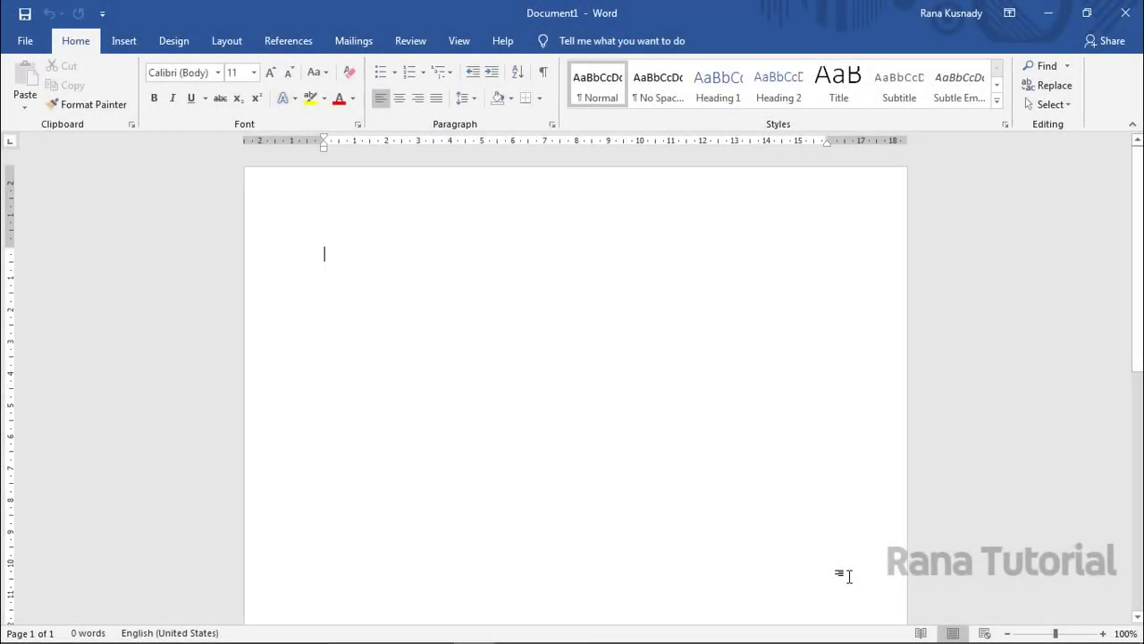
# Set the document's paper size to A4 (21 cm x 29,7 cm)
pyautogui.click(243, 42)
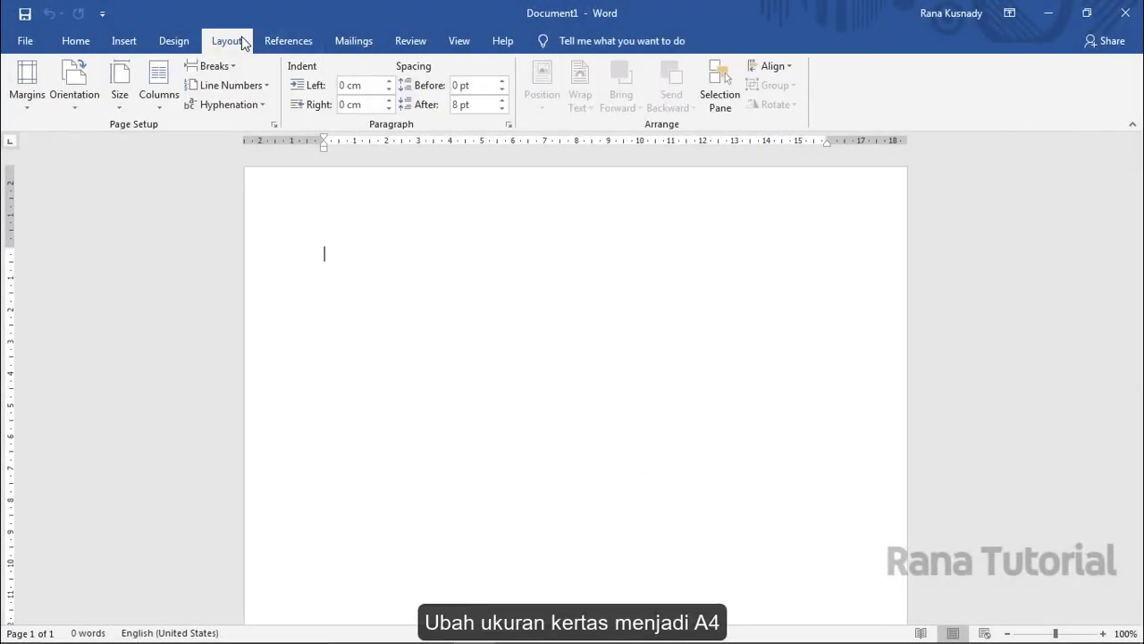
pyautogui.click(113, 109)
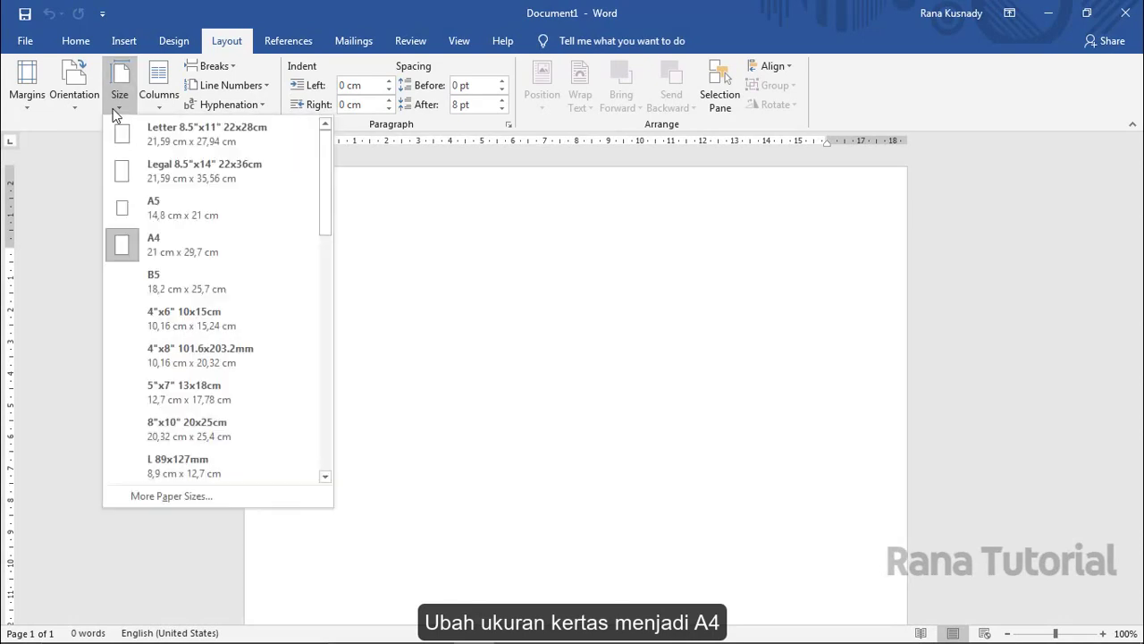
pyautogui.click(124, 249)
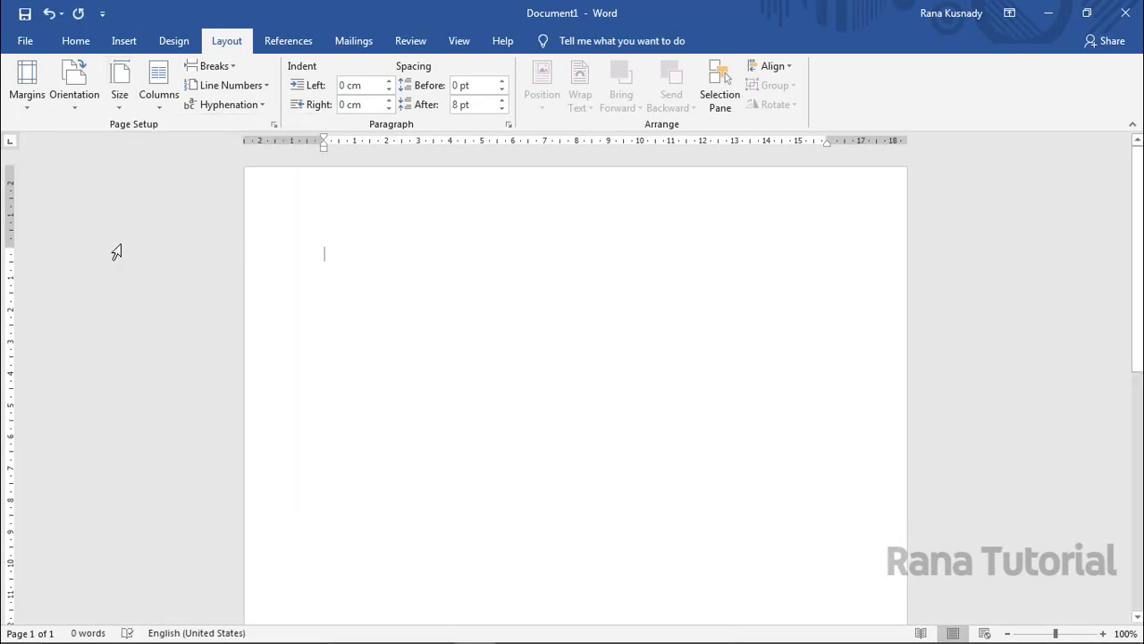
# Set custom page margins for the whole document: top 3 cm, bottom 3 cm, left 4 cm and right 3 cm
pyautogui.click(29, 110)
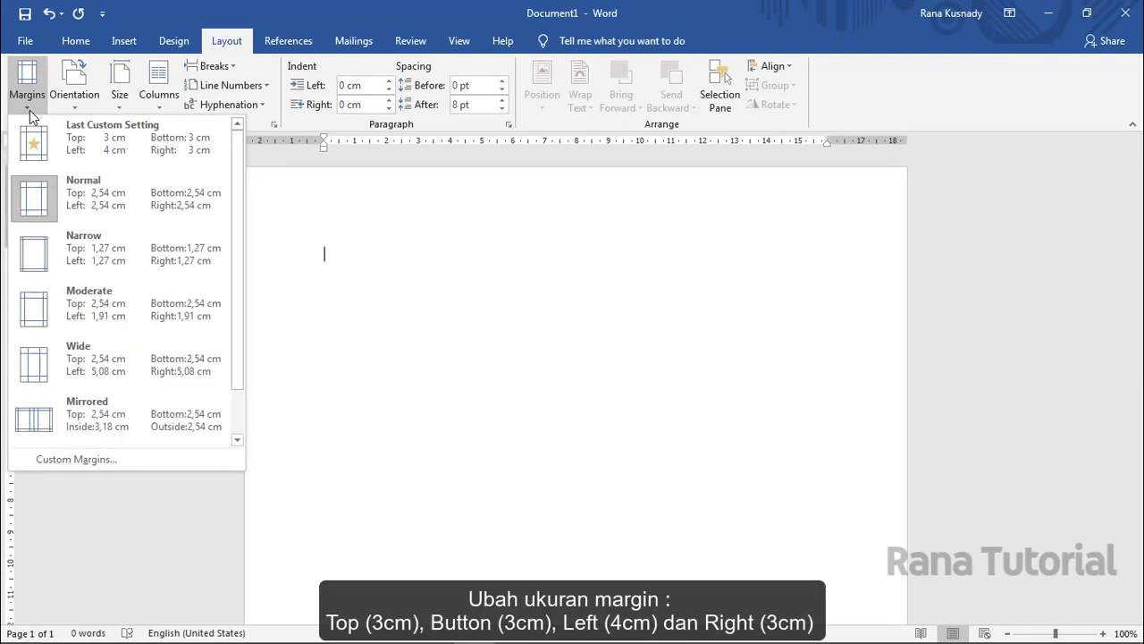
pyautogui.click(51, 459)
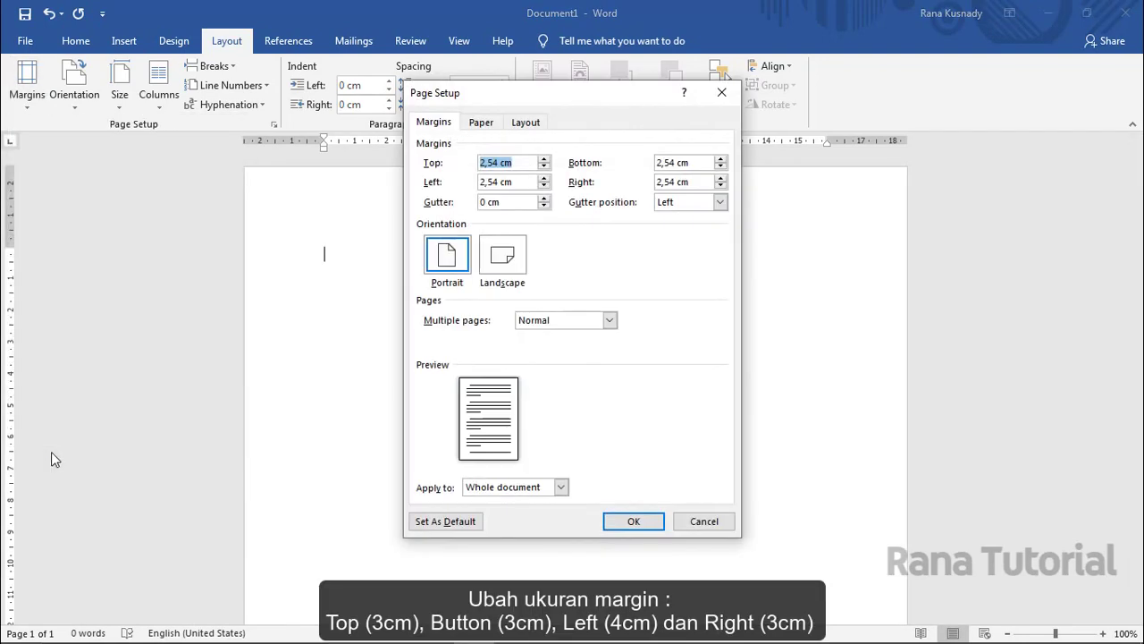
pyautogui.click(499, 162)
pyautogui.doubleClick(499, 163)
pyautogui.write('3')
pyautogui.doubleClick(675, 162)
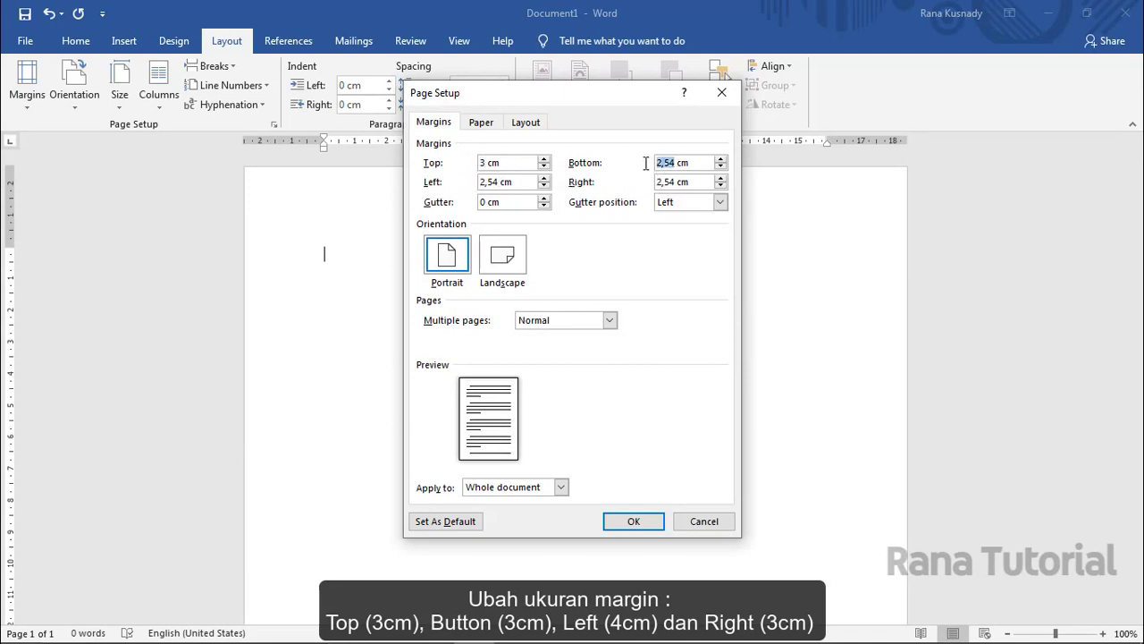
pyautogui.write('3')
pyautogui.moveTo(498, 183); pyautogui.dragTo(464, 183)
pyautogui.write('4')
pyautogui.moveTo(676, 183); pyautogui.dragTo(640, 183)
pyautogui.write('3')
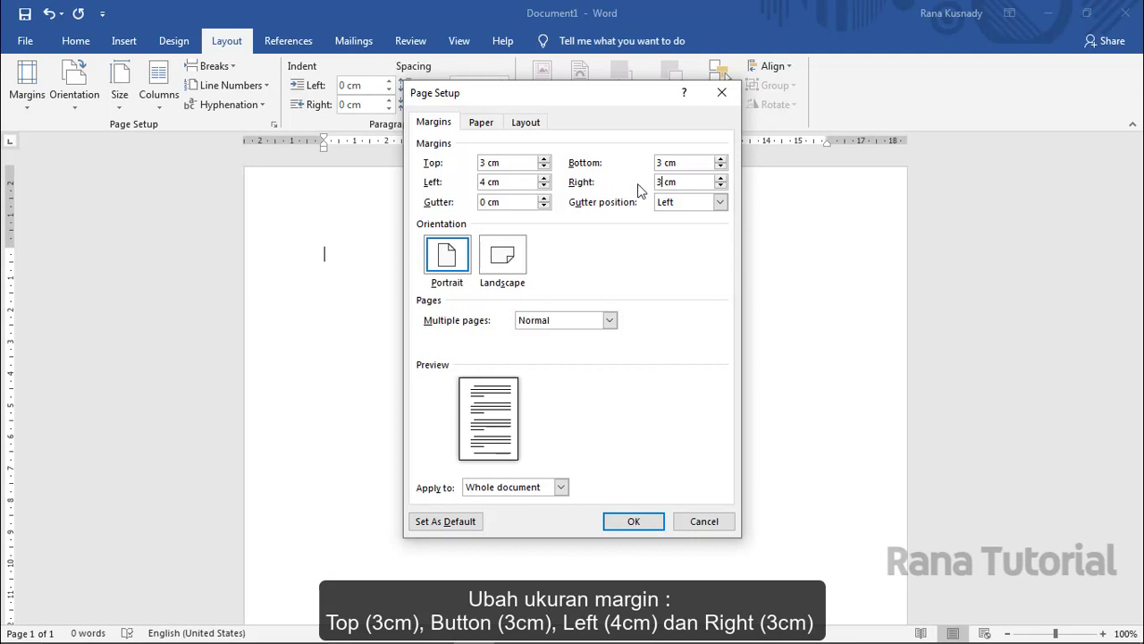
pyautogui.click(635, 522)
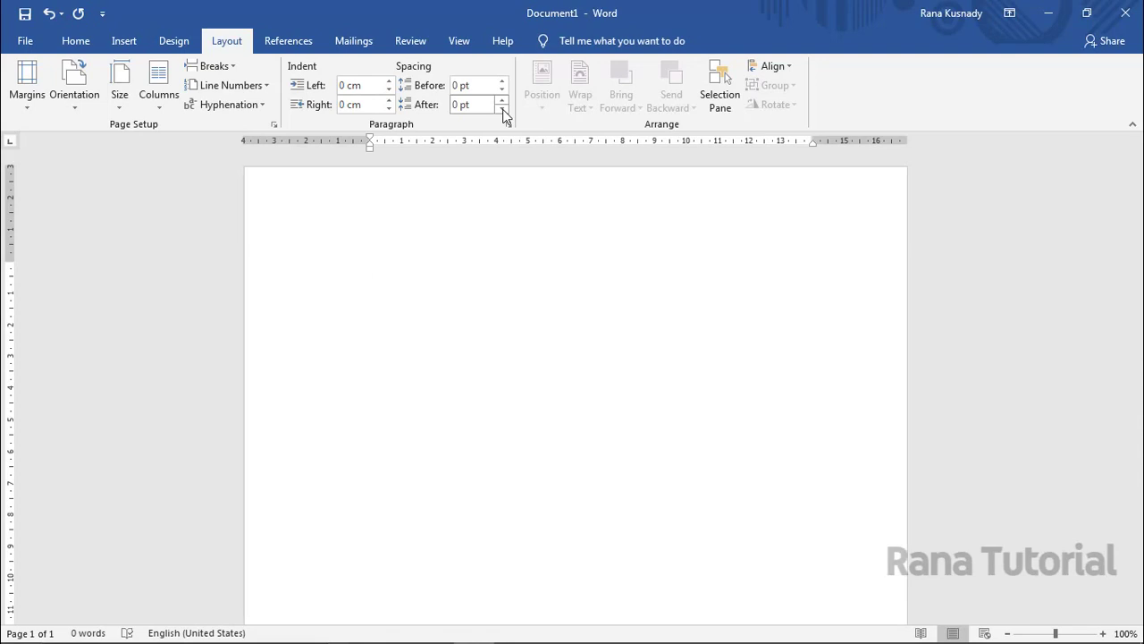
# Write the heading "KATA PENGANTAR" and below it "Segala puji bagi Allah SWT yang telah memberikan penulis kemudahan dalam menyelesaikan makalah tepat waktu."
pyautogui.write('TA PENGANTAR')
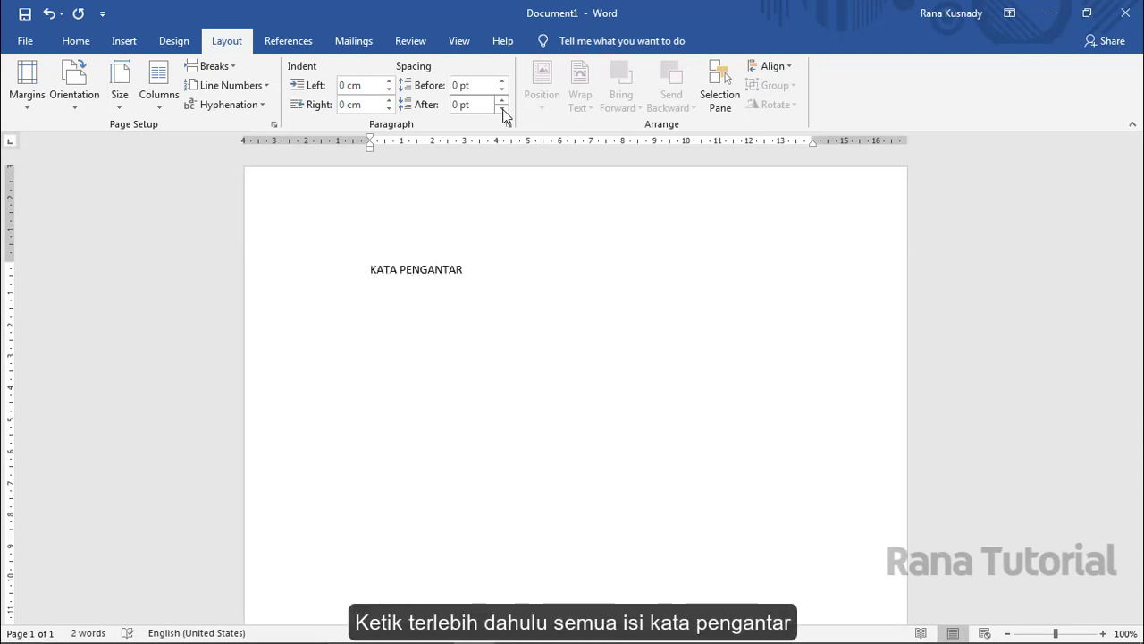
pyautogui.press('Return')
pyautogui.write('Segala puji bagi All')
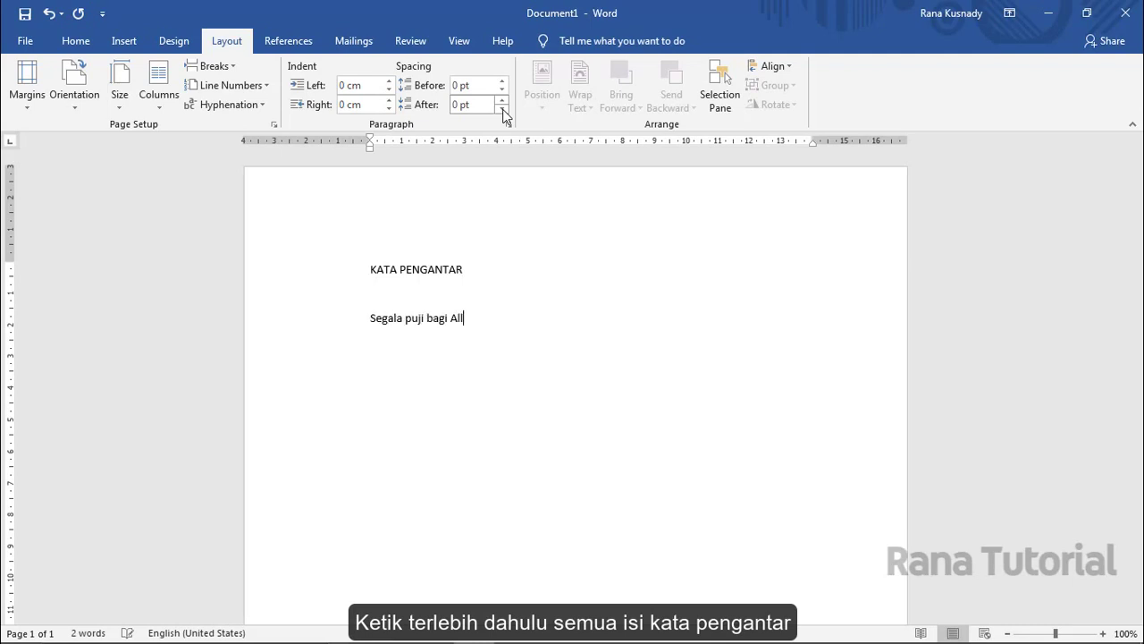
pyautogui.write('ah SWT yang telah memberik')
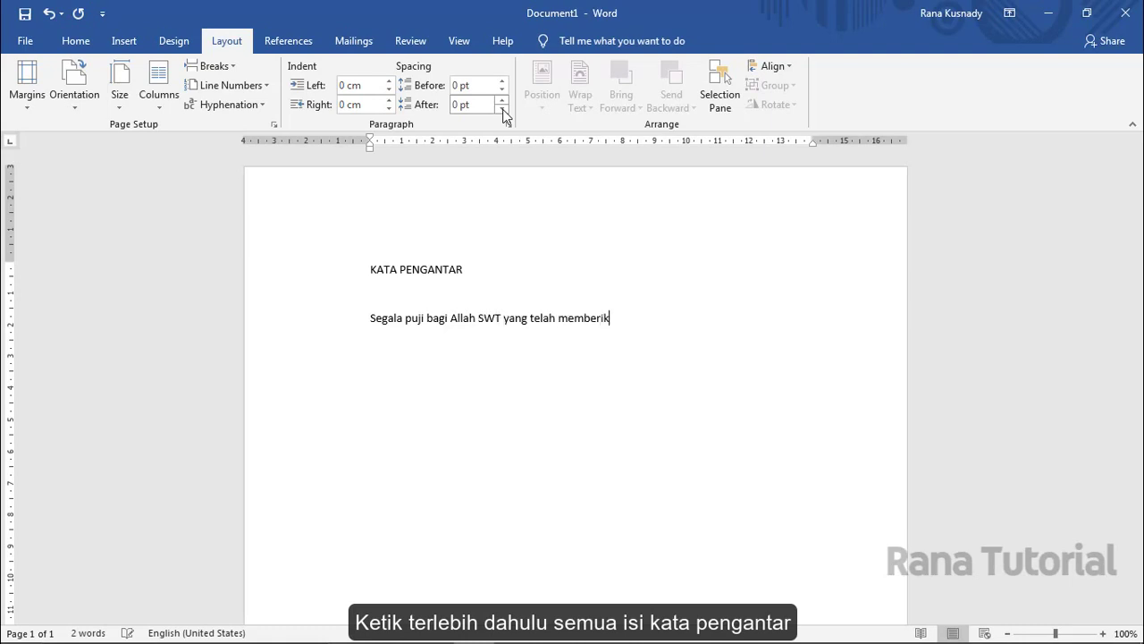
pyautogui.write('an penulis kemudahan dalam ')
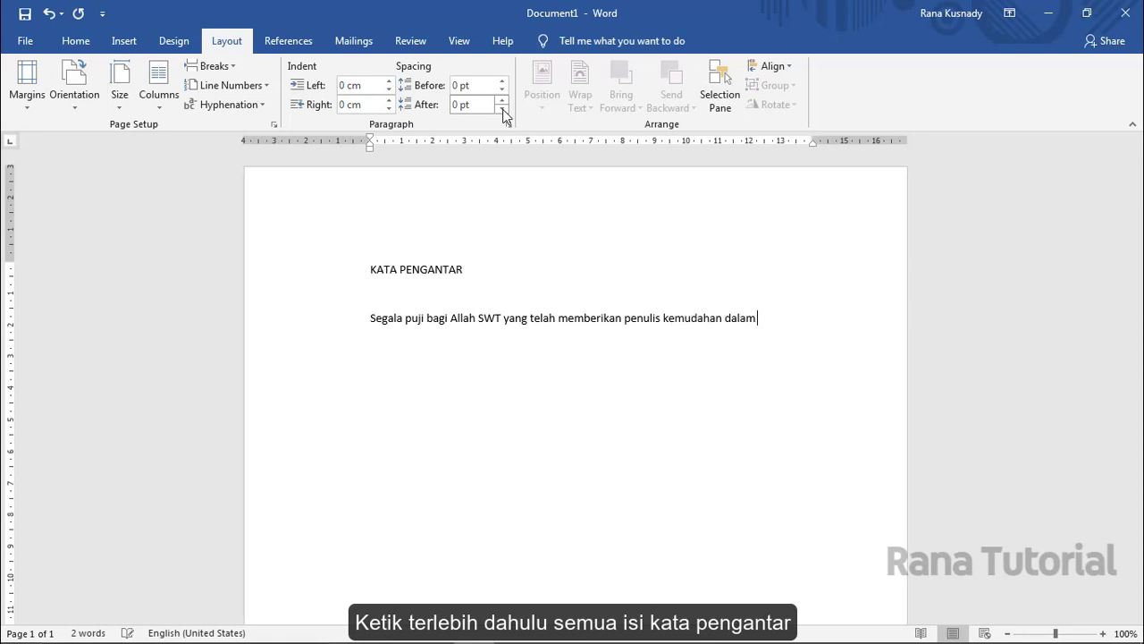
pyautogui.write('menyelesaikan')
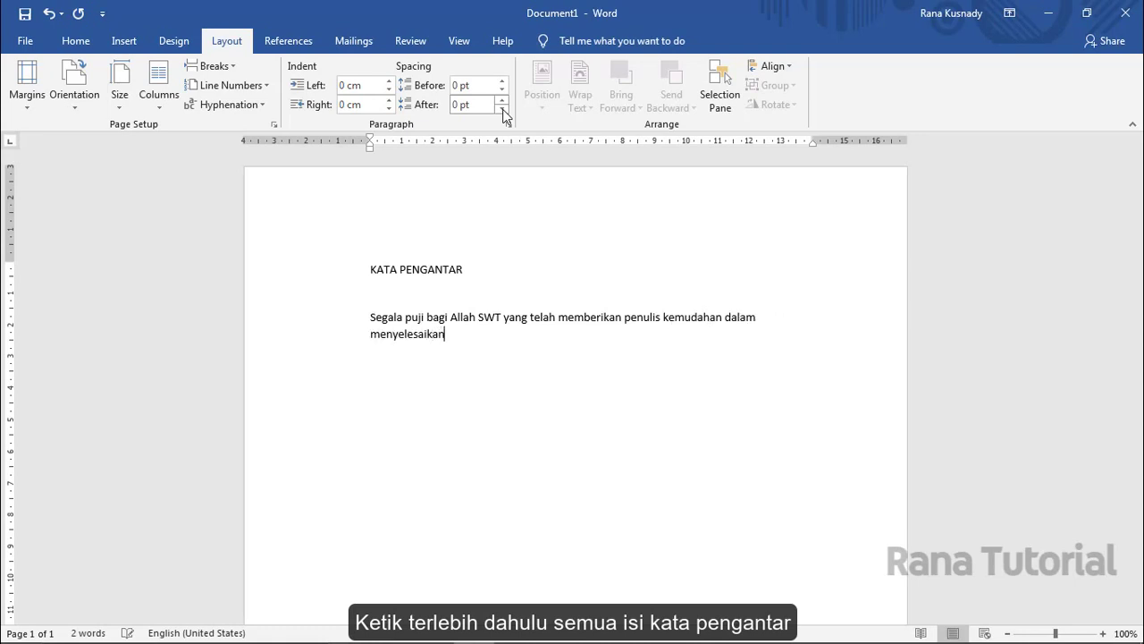
pyautogui.write(' makalah tepat waktu. Tanp')
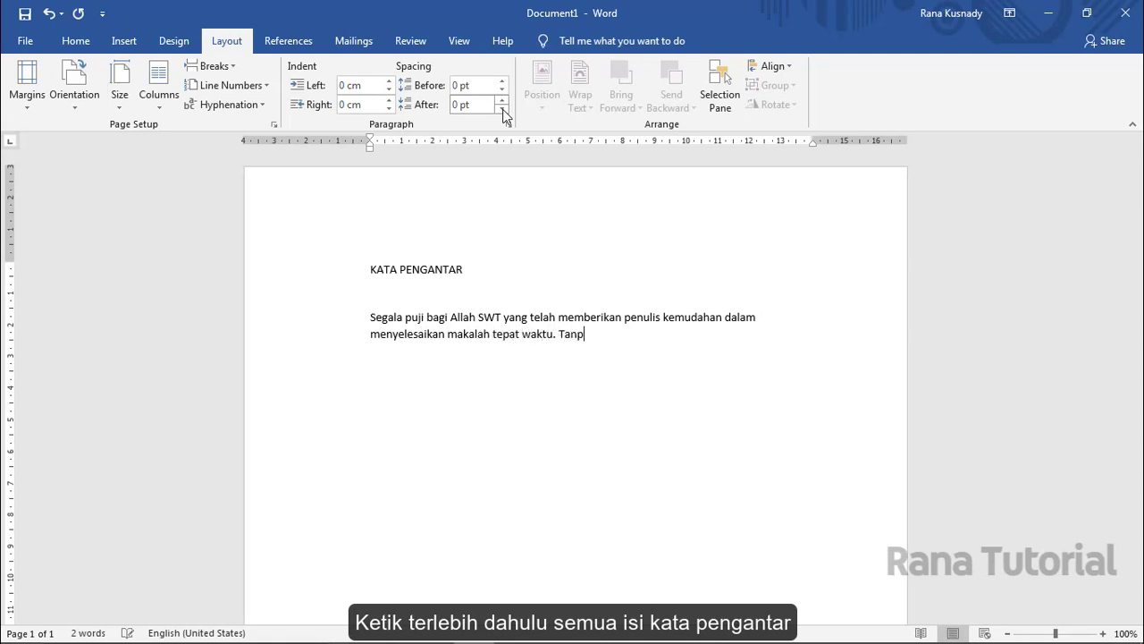
# Continue the first paragraph with "Tanpa rahmat dan pertolongan-Nya, penulis tidak akan mampu menyelesaikan makalah ini dengan baik."
pyautogui.write('a rahmat dan pertolongan-Ny')
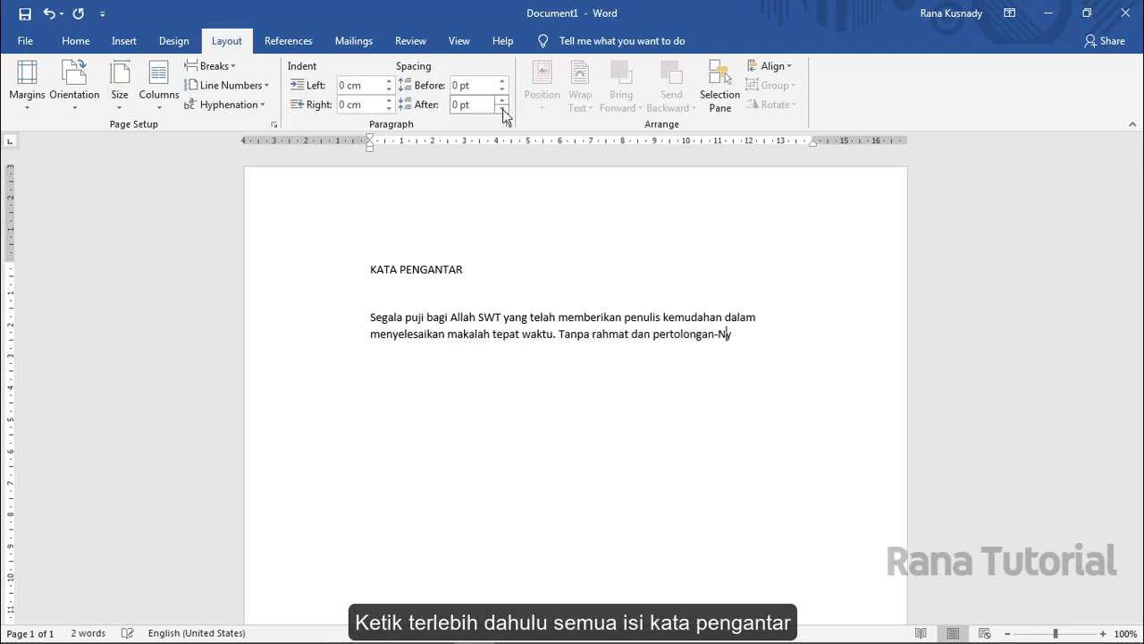
pyautogui.write('a, penulis tidak akan mamp')
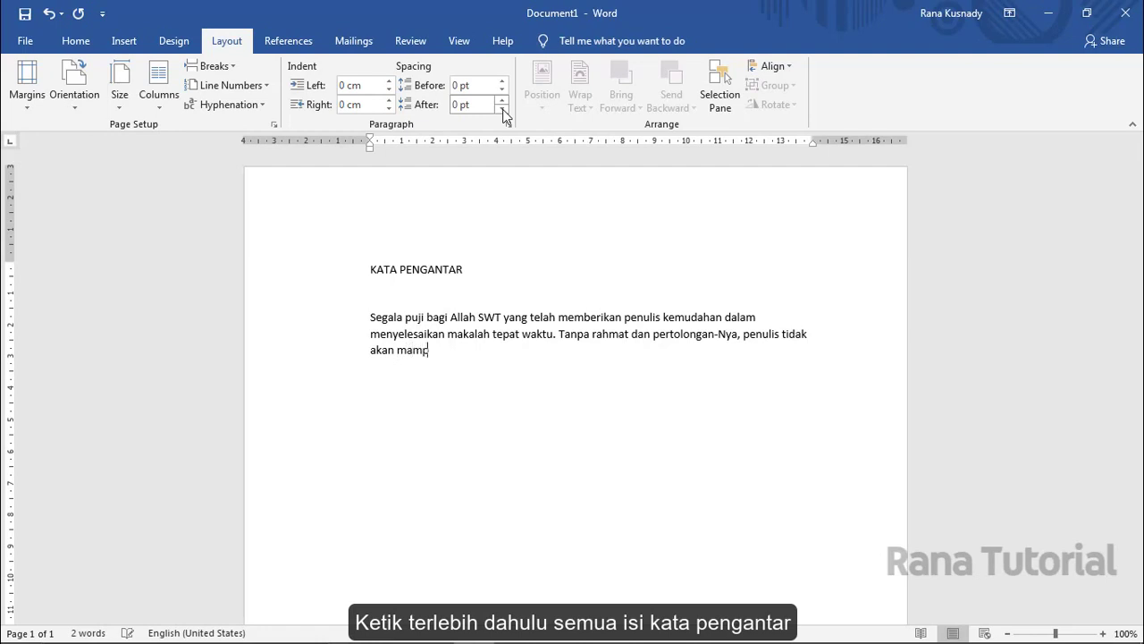
pyautogui.write('u menyelesaikan makalah in')
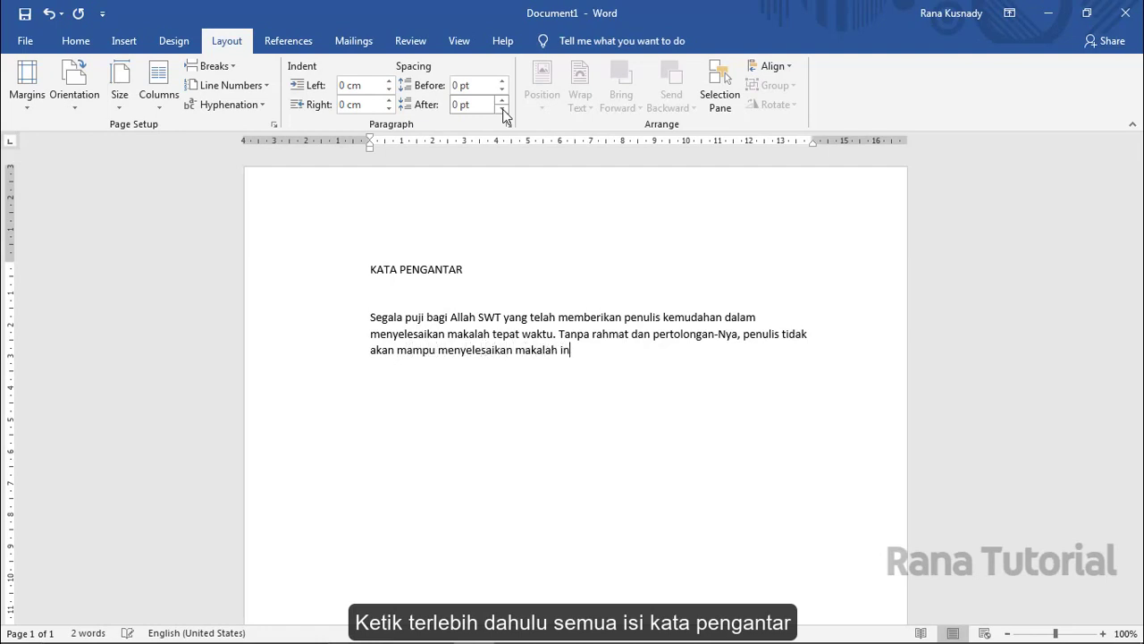
pyautogui.write('i dengan baik. Tidak lupa ')
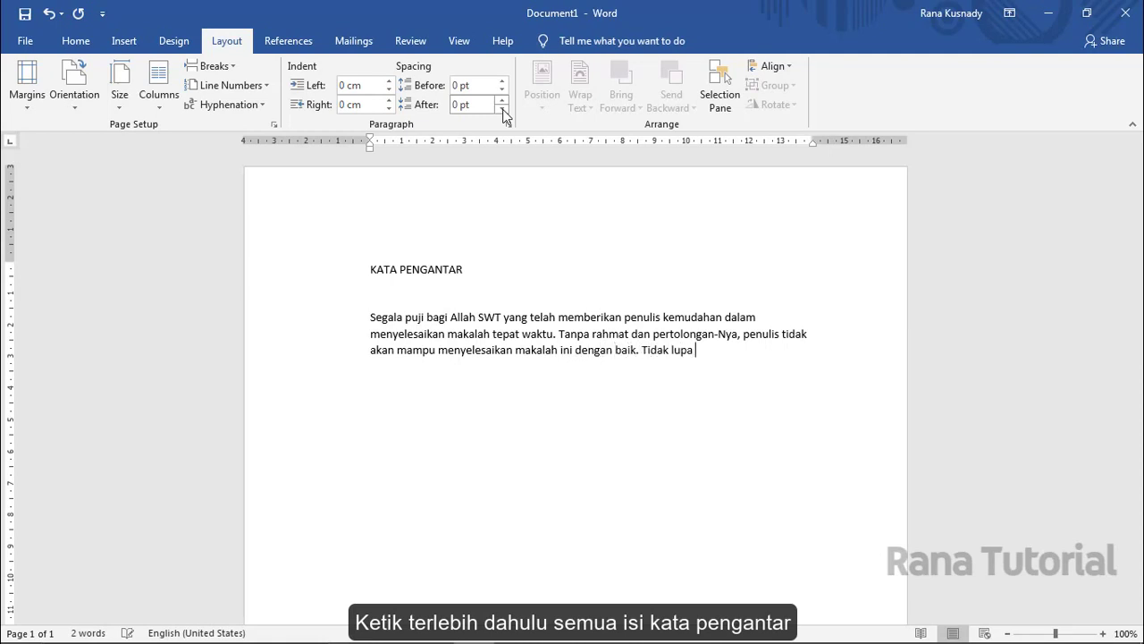
# End the first paragraph with "Tidak lupa shalawat serta salam tercurahkan kepada Nabi agung Muhammad SAW yang syafa’atnya kita nantikan kelak." and start a new paragraph
pyautogui.write('shalawat serta salam tercurahkan kepa')
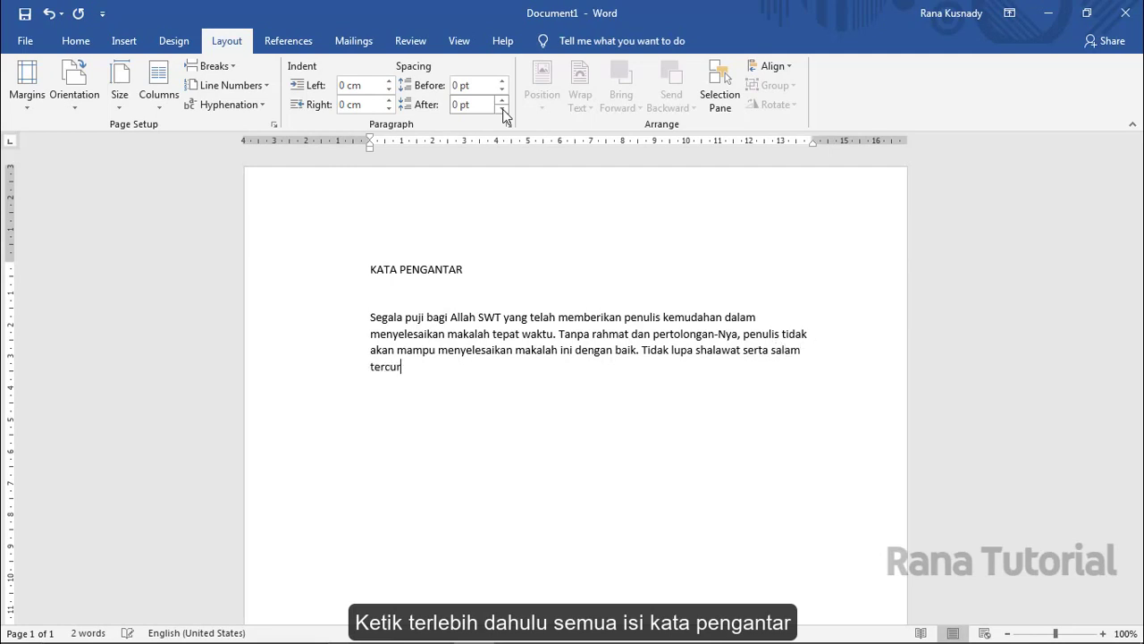
pyautogui.write('da Nabi agung Mu')
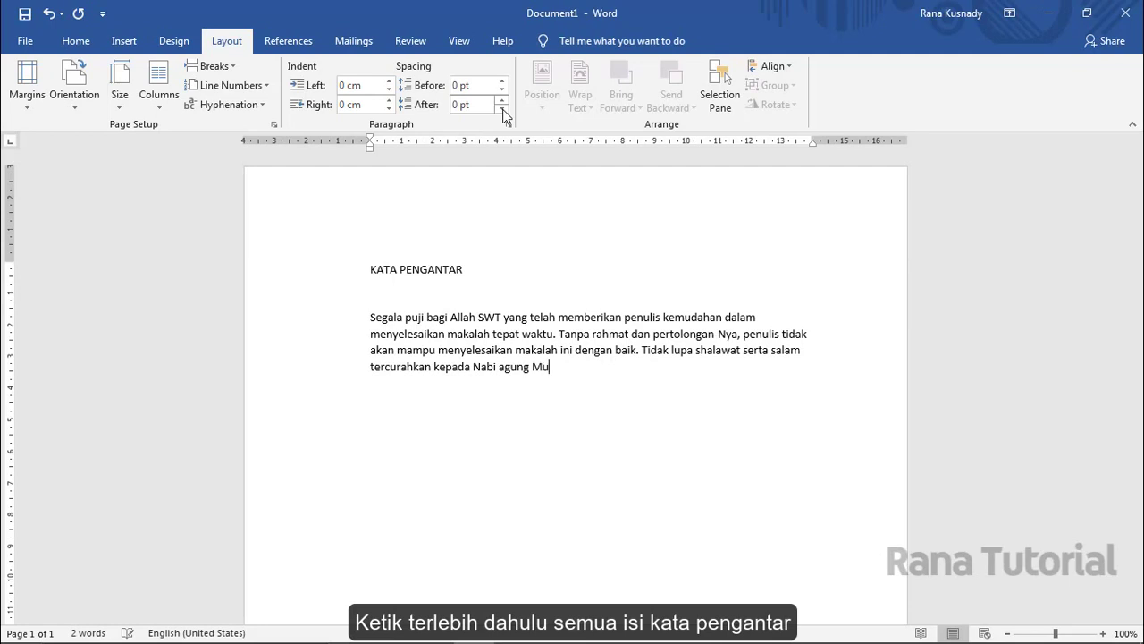
pyautogui.write('hammad SAW ya')
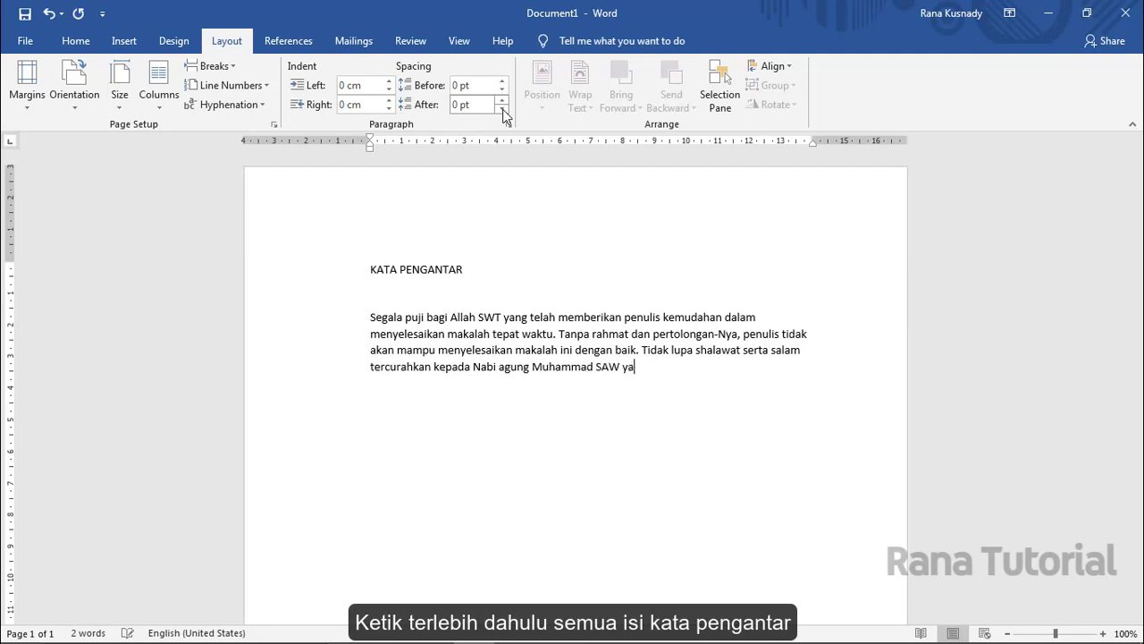
pyautogui.write("ng syafa'atnya kita nantikan kela")
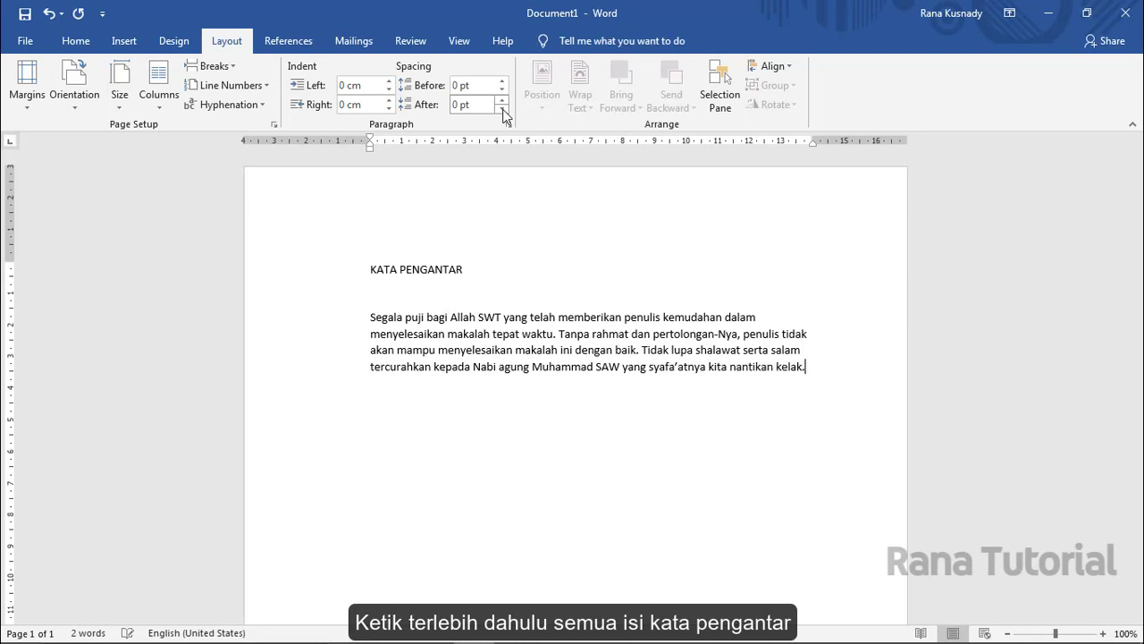
pyautogui.write('k.')
pyautogui.press('Return')
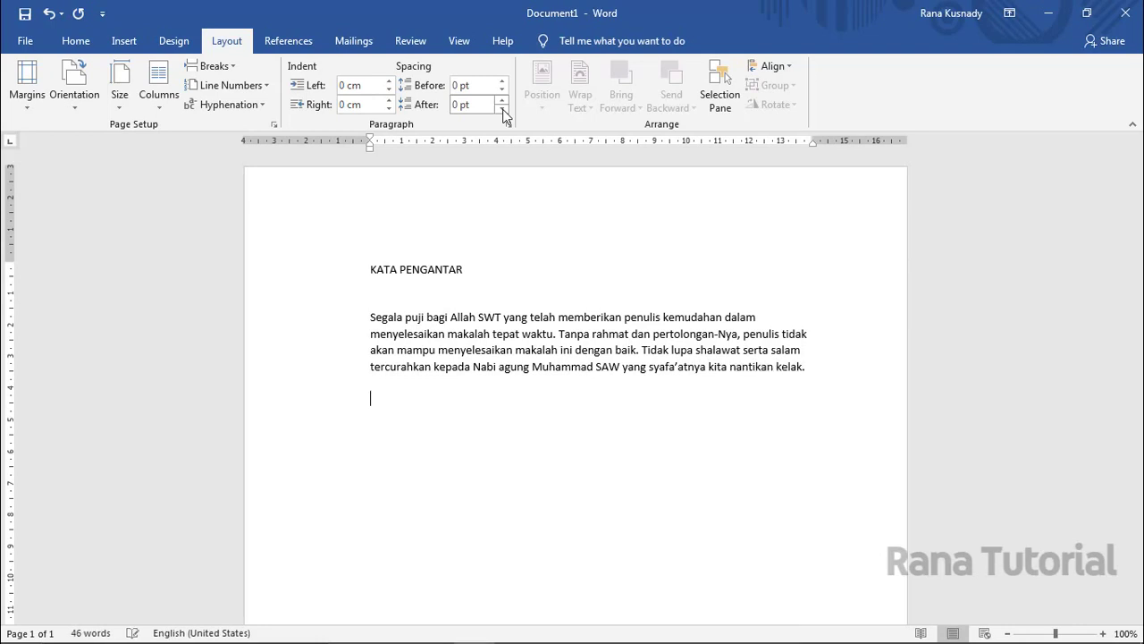
# Begin the second paragraph with "Penulis mengucapkan syukur kepada Allah SWT atas limpahan nikmat sehat-Nya, sehingga makalah “Pencegahan Covid-19 dengan Metode Social Distancing” dapat diselesaikan."
pyautogui.write('Penulis mengucapkan syu')
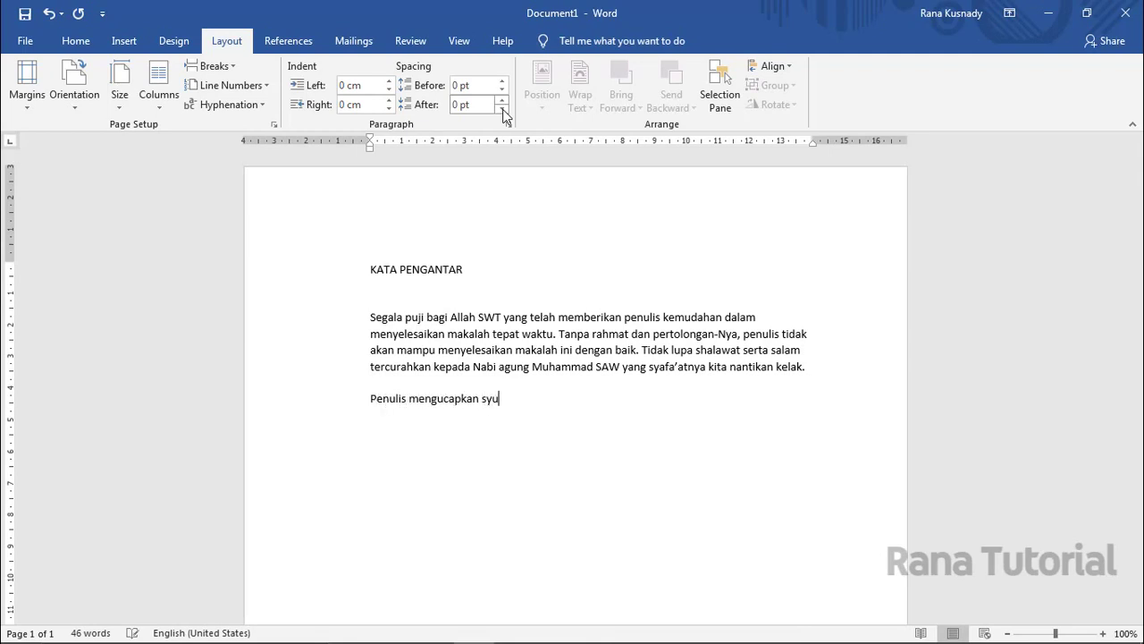
pyautogui.write('kur kepada Allah SWT atas l')
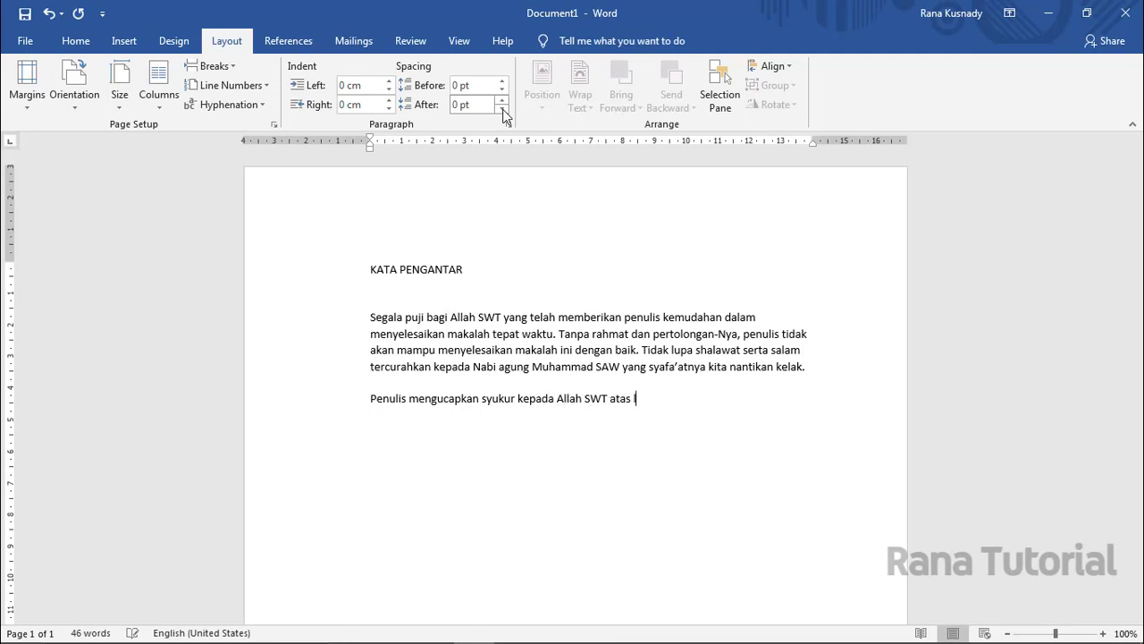
pyautogui.write('impahan nikmat sehat-Nya,')
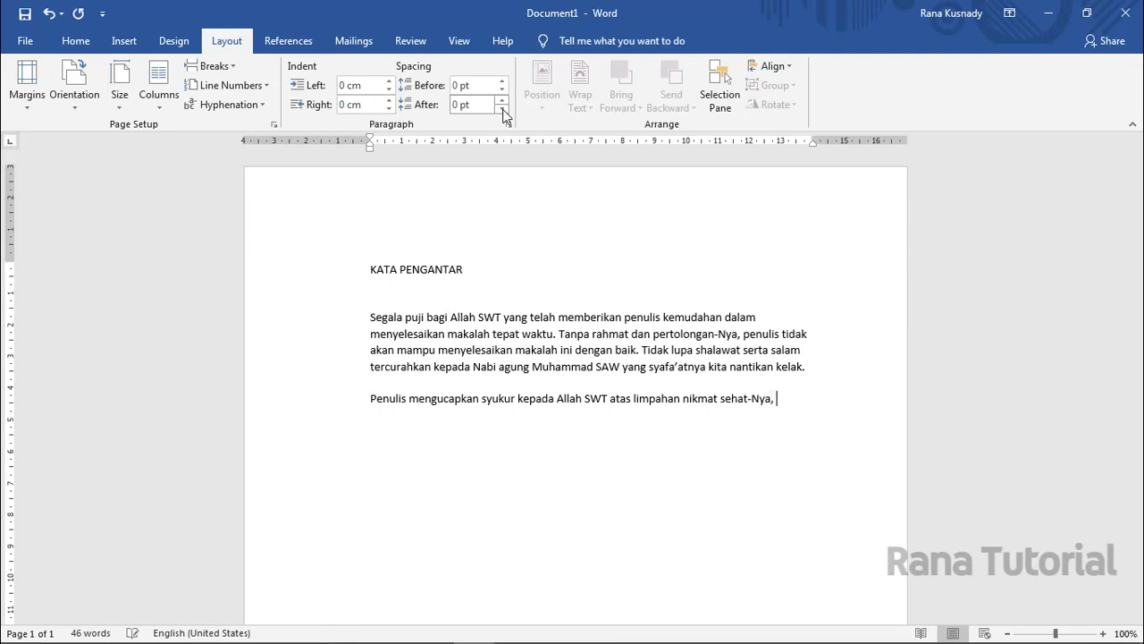
pyautogui.write(' sehingga makalah "Pencegahan Covid-1')
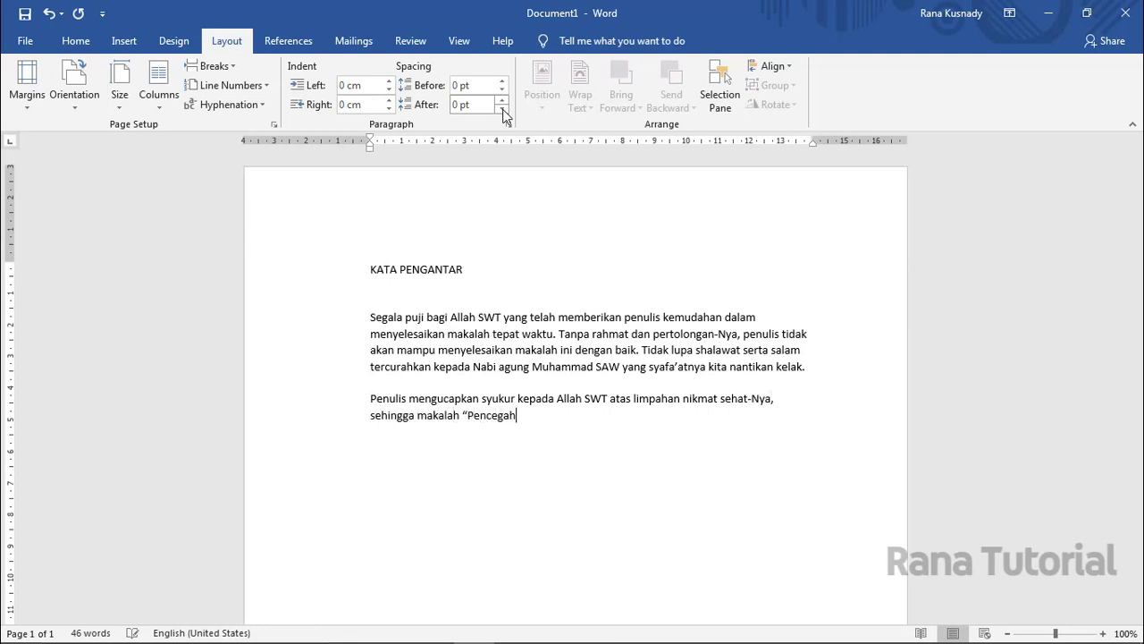
pyautogui.write('9 dengan Metode S')
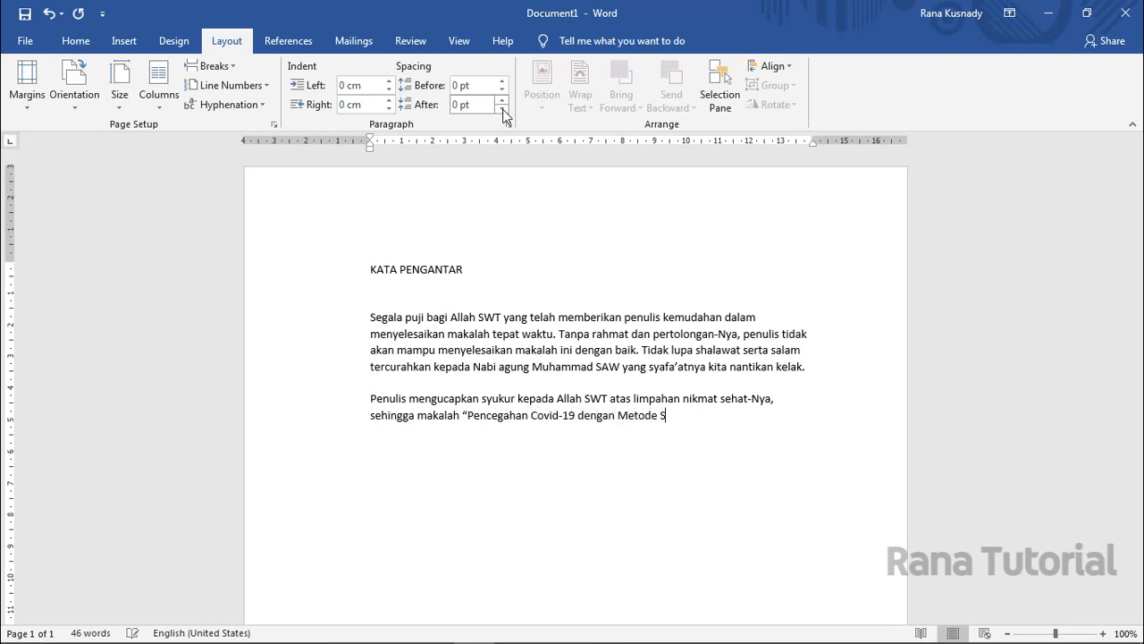
pyautogui.write('ocial Distancing” dapat di')
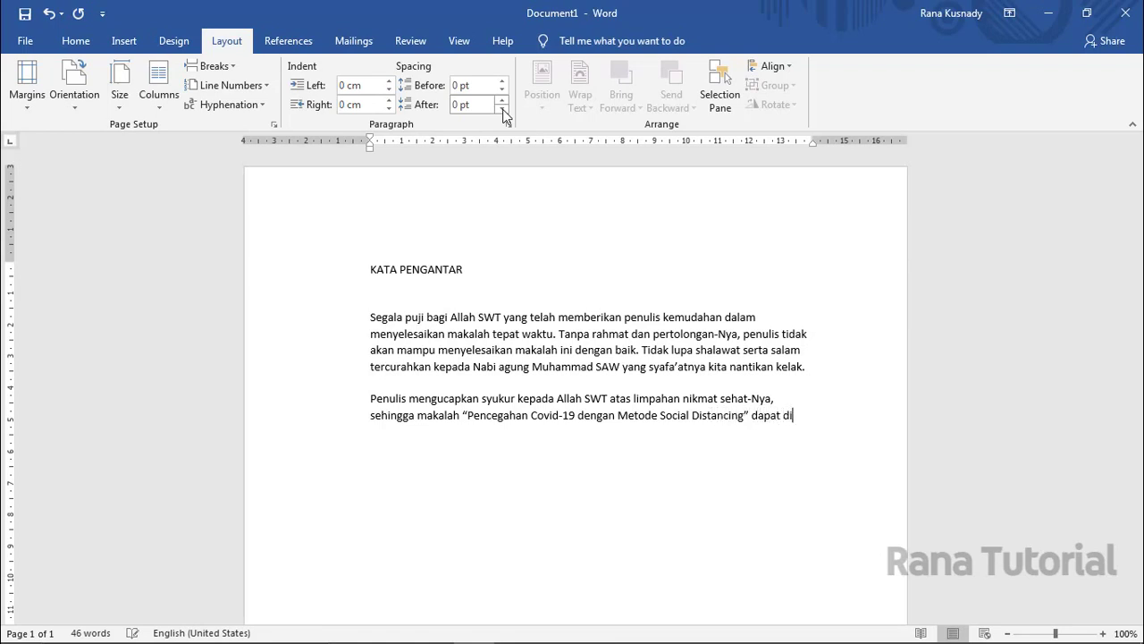
pyautogui.write('selesaikan. Makalah ini di')
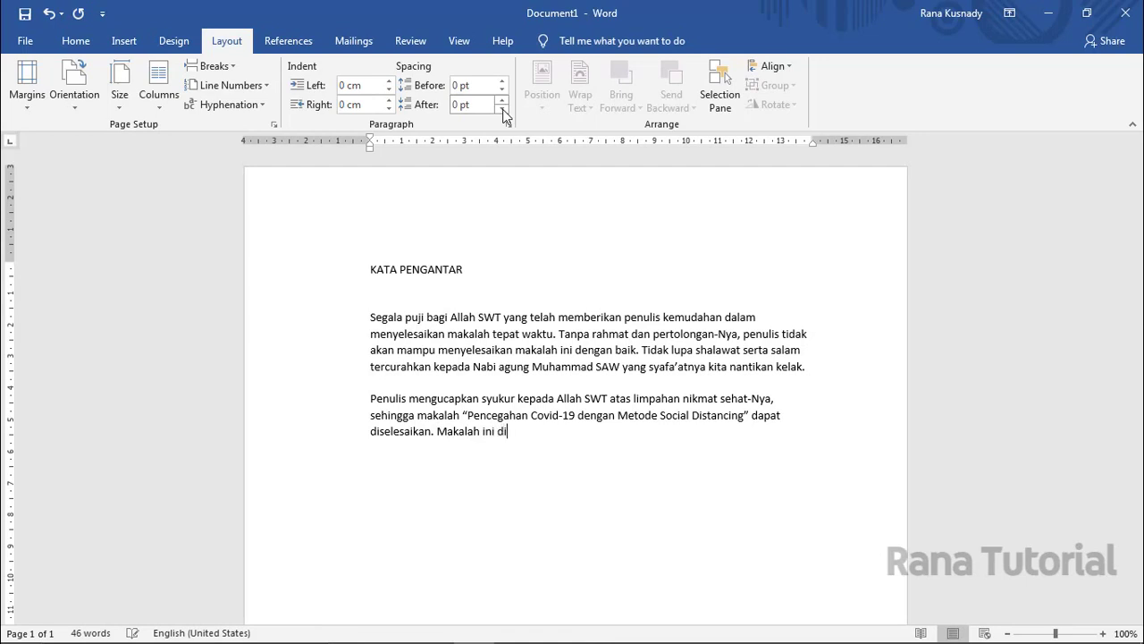
# Continue the second paragraph with "Makalah ini disusun guna memenuhi tugas mata kuliah Virologi. Penulis berharap makalah tentang pencegahan virus corona"
pyautogui.write('susun guna memenuhi tugas m')
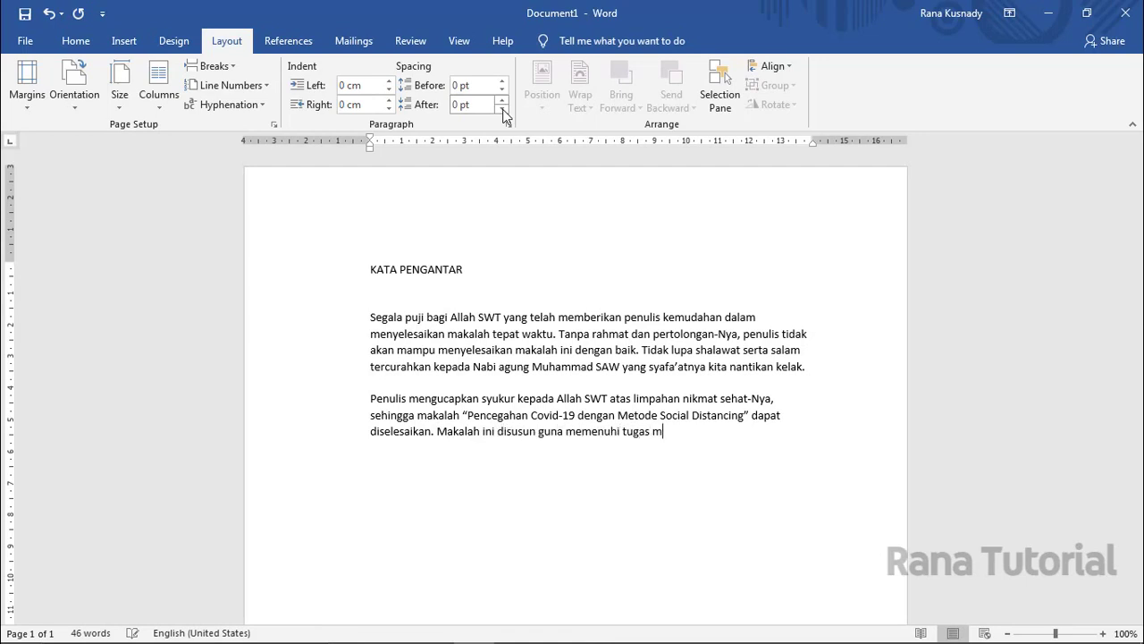
pyautogui.write('ata kuliah Virologi. Penul')
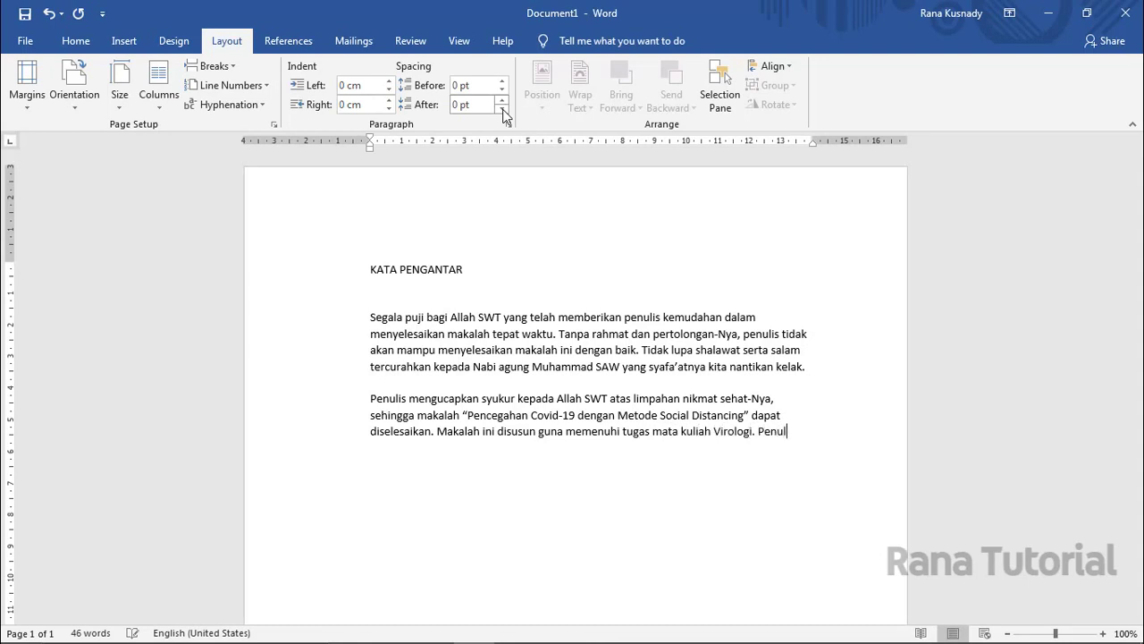
pyautogui.write('is berharap maka')
pyautogui.write('lah tentan')
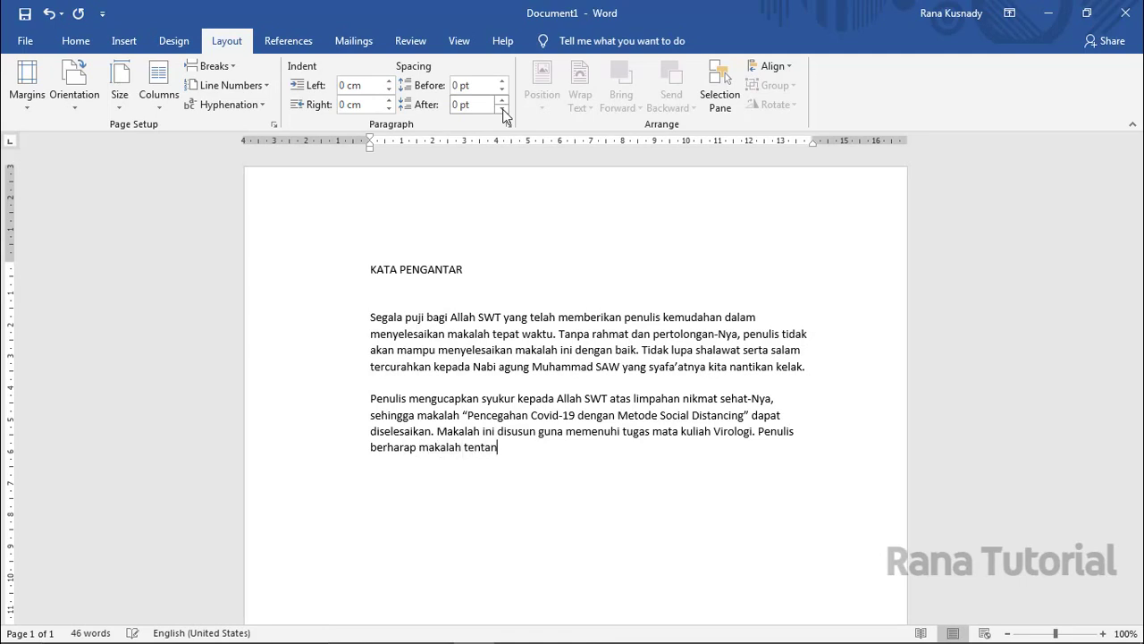
pyautogui.write('g pencegahan virus corona ')
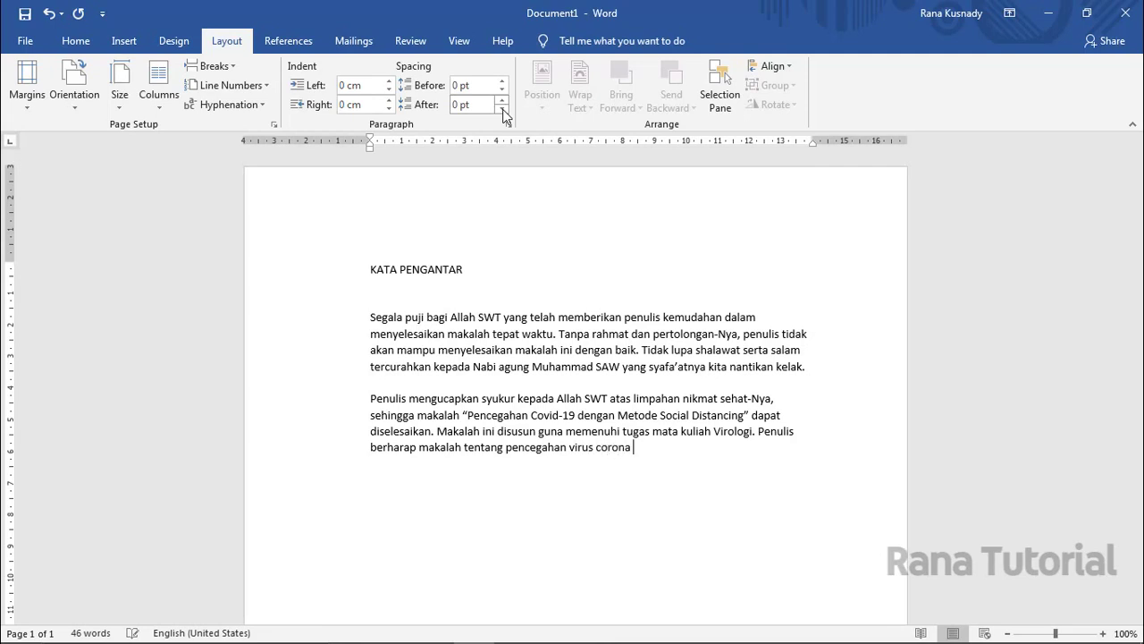
# End the second paragraph with "dapat menjadi referensi bagi masyarakat agar tetap waspada di tengah suasana tidak kondusif." and start a new paragraph
pyautogui.write('dapat menjadi referensi bag')
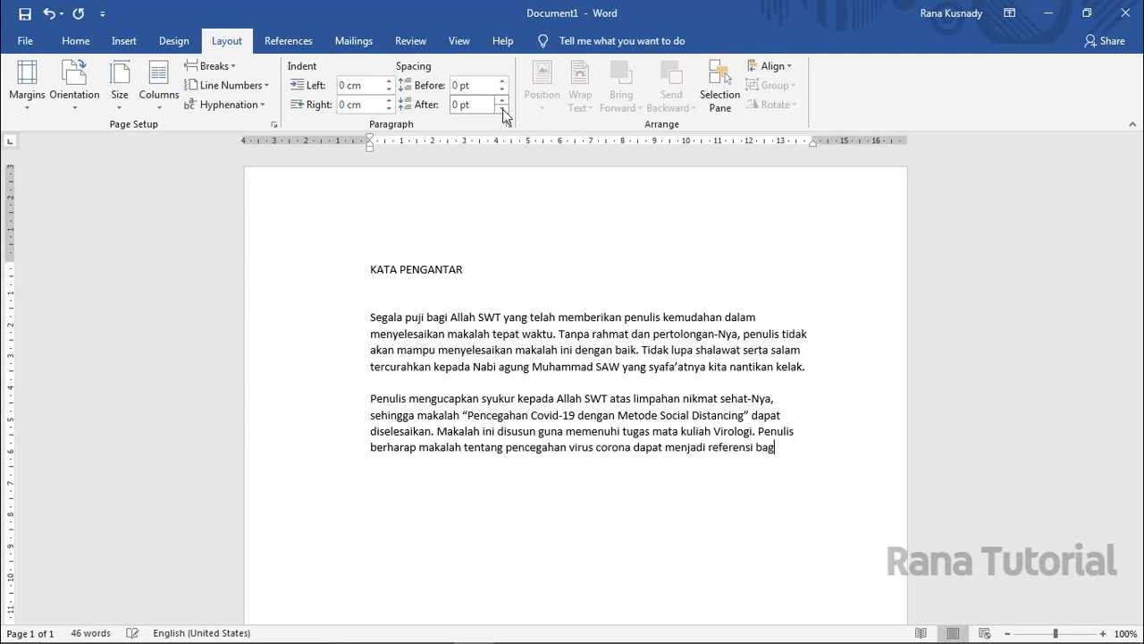
pyautogui.write('i masyarakat agar tetap wa')
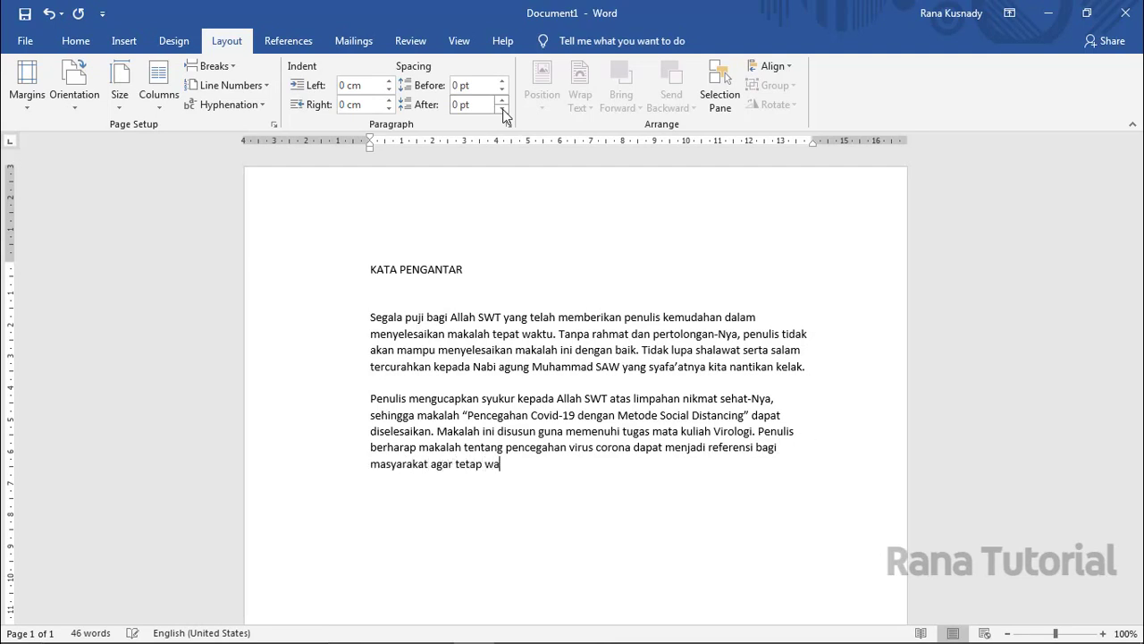
pyautogui.write('spada di tengah suasana ti')
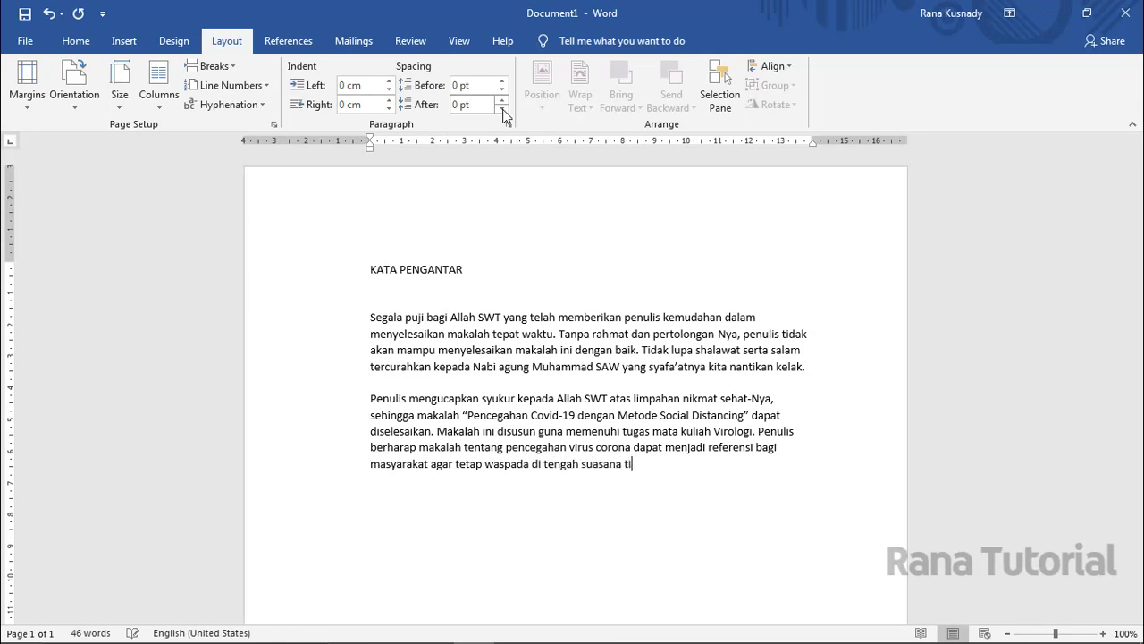
pyautogui.write('dak kondusenulis men')
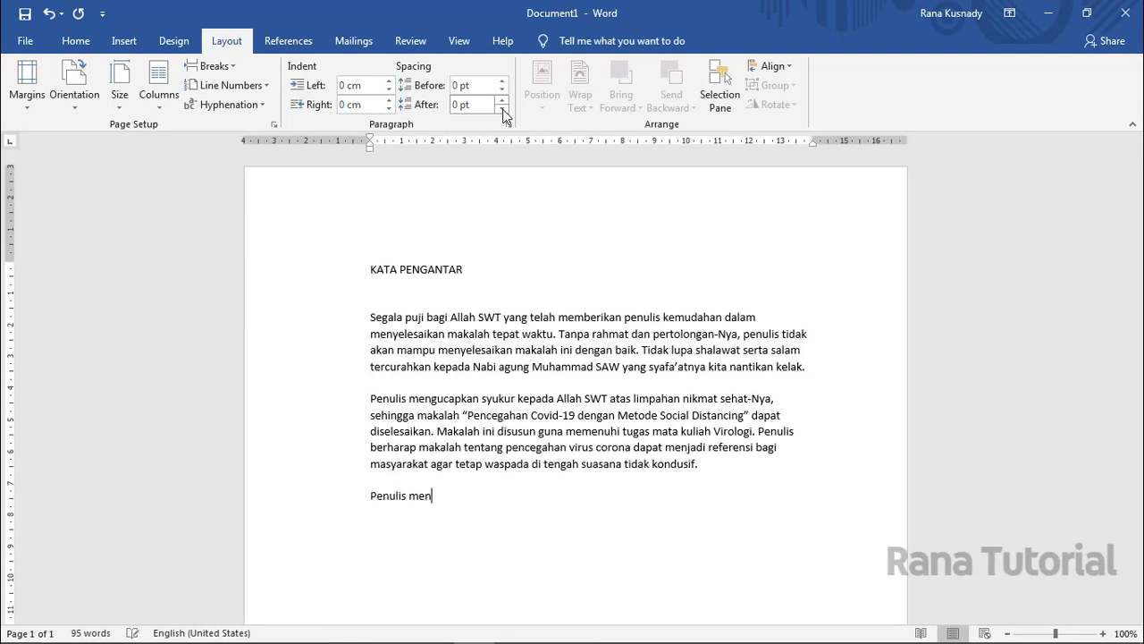
# Begin the third paragraph with "Penulis menyadari makalah bertema virus ini masih perlu banyak penyempurnaan karena kesalahan dan kekurangan."
pyautogui.write('yadari makalah bertema viru')
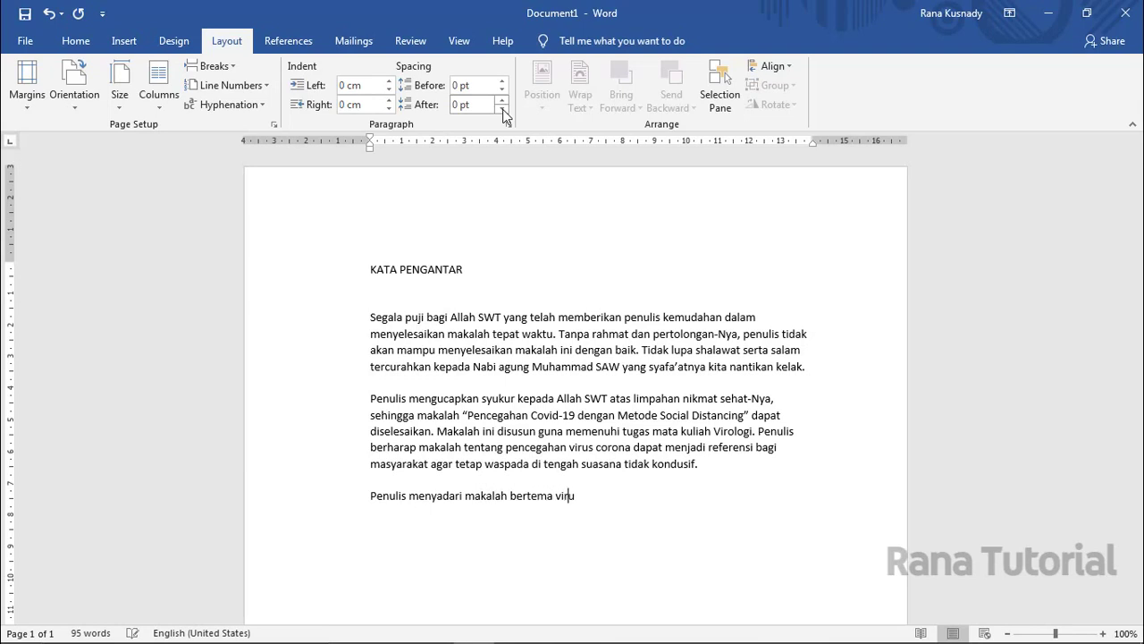
pyautogui.write('s ini masih perlu banyak p')
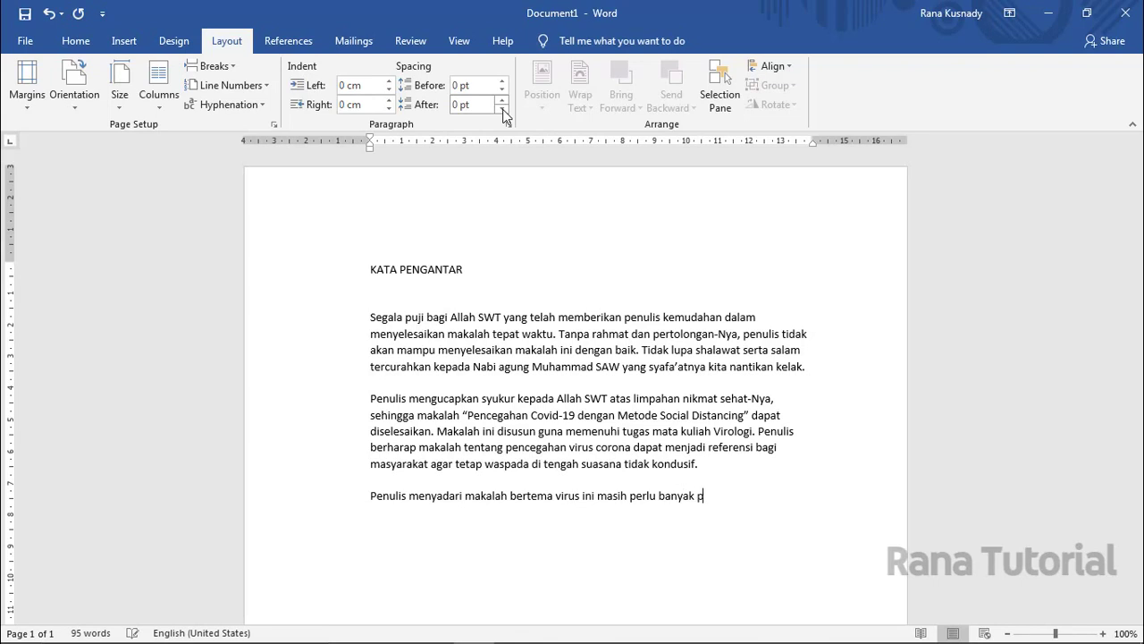
pyautogui.write('enyempurnaan karena kes')
pyautogui.write('ala')
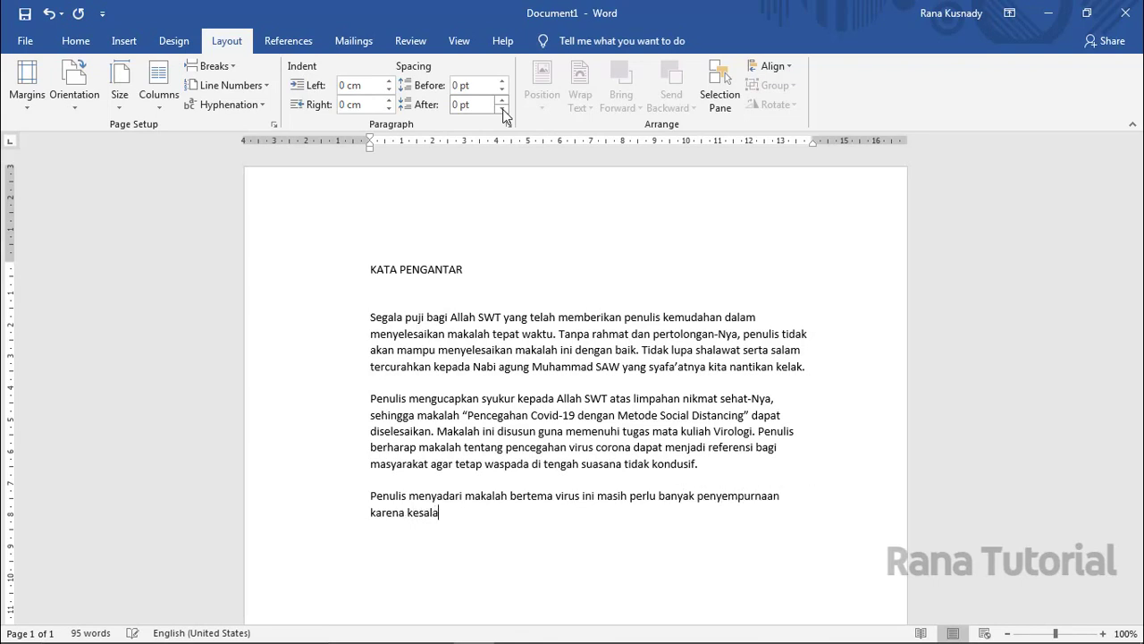
pyautogui.write('han dan kekurangan. Penulis')
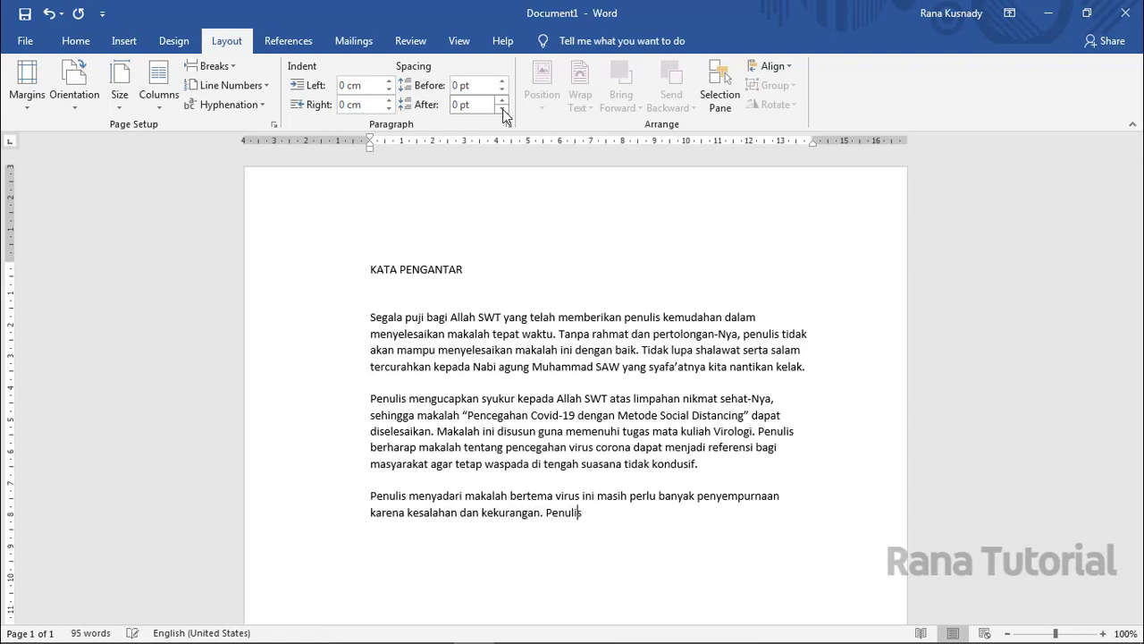
# Continue the third paragraph with "Penulis terbuka terhadap kritik dan saran pembaca agar makalah ini dapat lebih baik."
pyautogui.write(' terbuka terhadap kritik d')
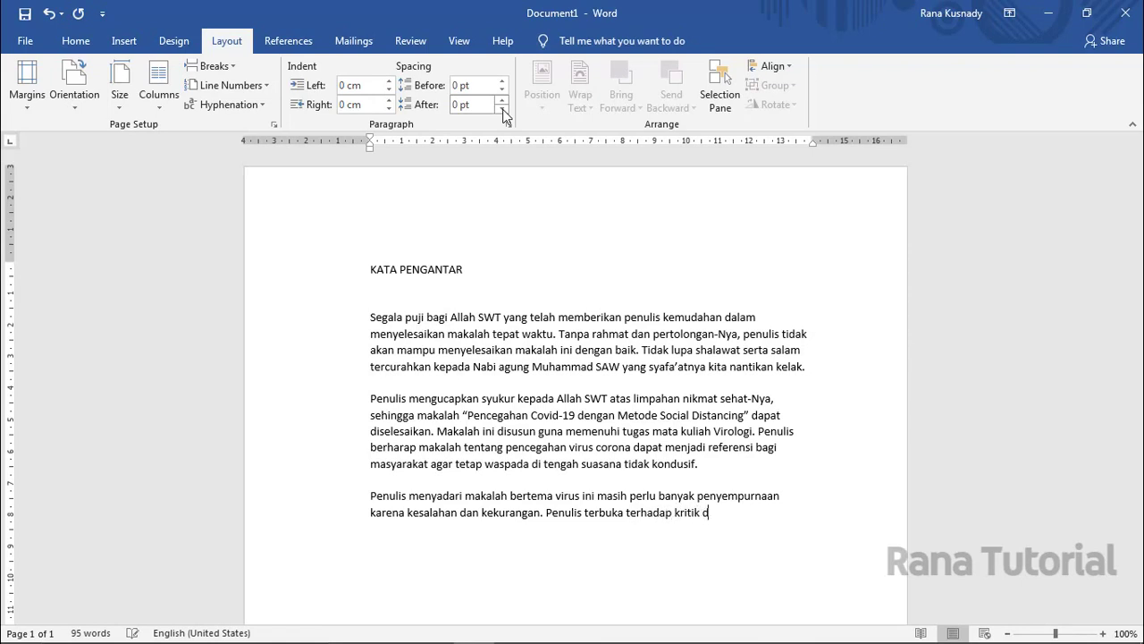
pyautogui.write('an saran pembaca agar maka')
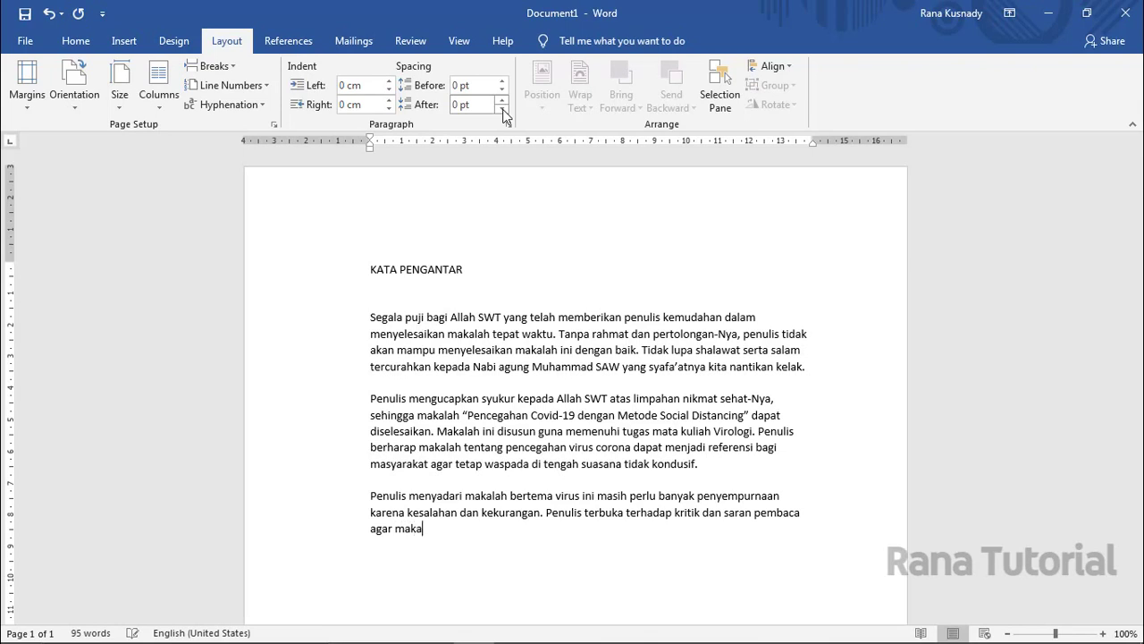
pyautogui.write('lah ini dapat lebih baik. A')
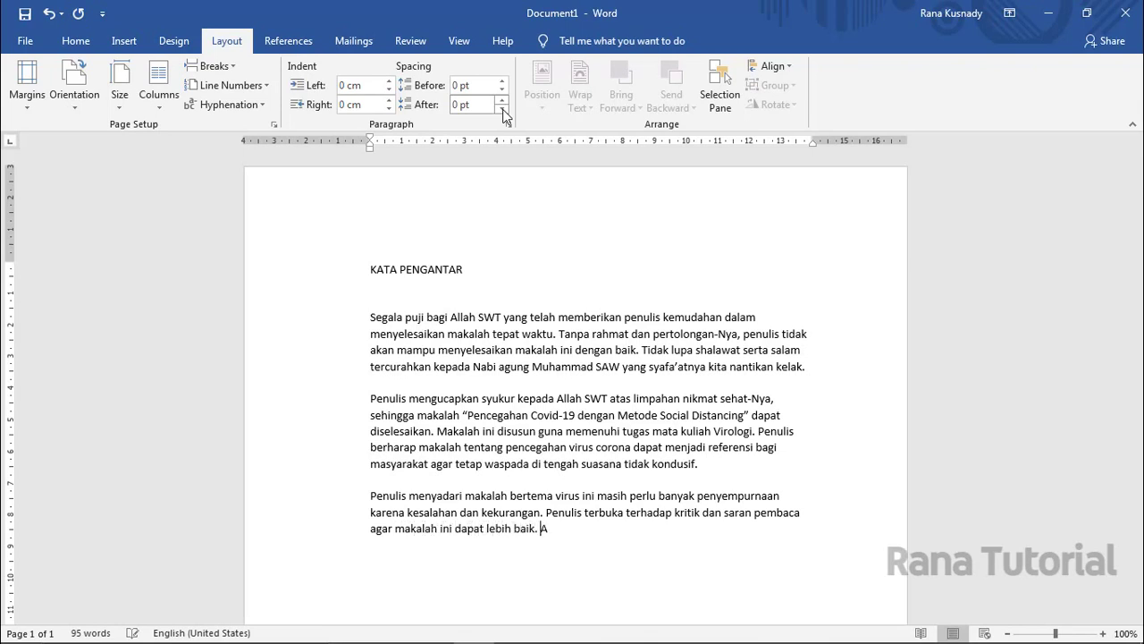
# End the third paragraph with "Apabila terdapat banyak kesalahan pada makalah ini, baik terkait penulisan maupun konten, penulis memohon maaf."
pyautogui.write('pabila terdapat banyak kes')
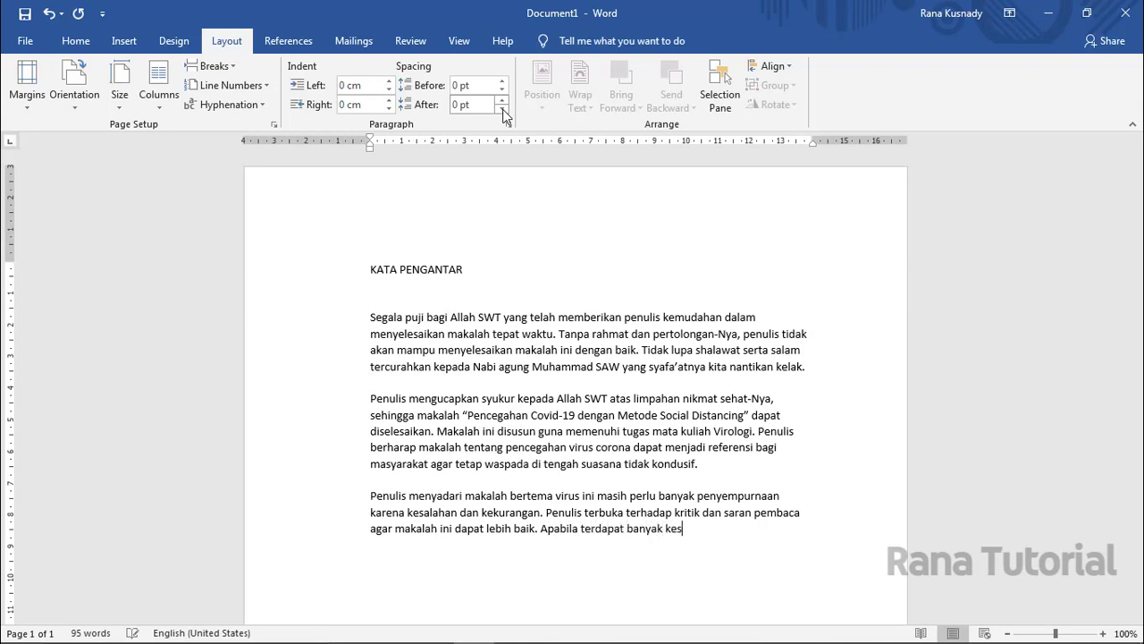
pyautogui.write('alahan pada makalah ini')
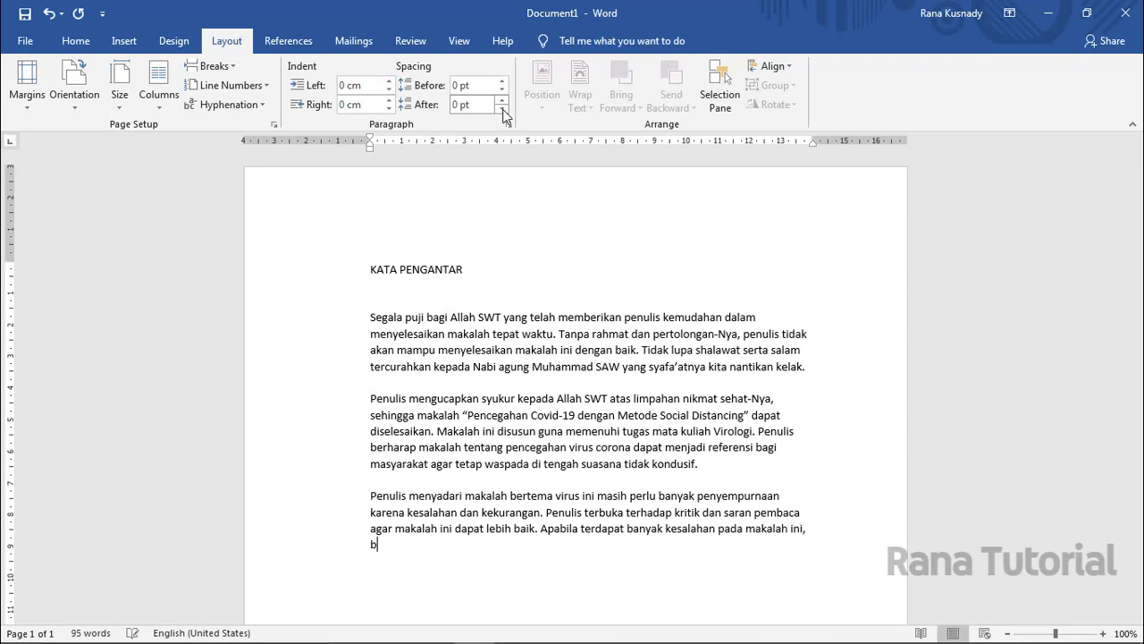
pyautogui.write(', baik terkait penulisan maup')
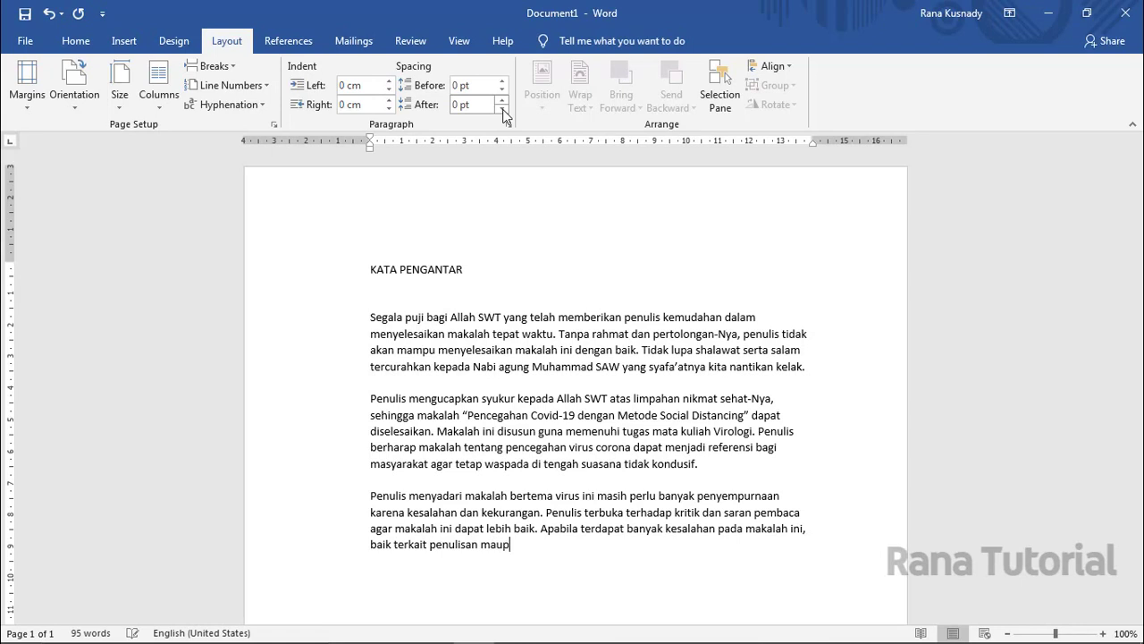
pyautogui.write('un konten, pen')
pyautogui.write('hon maaf.  ')
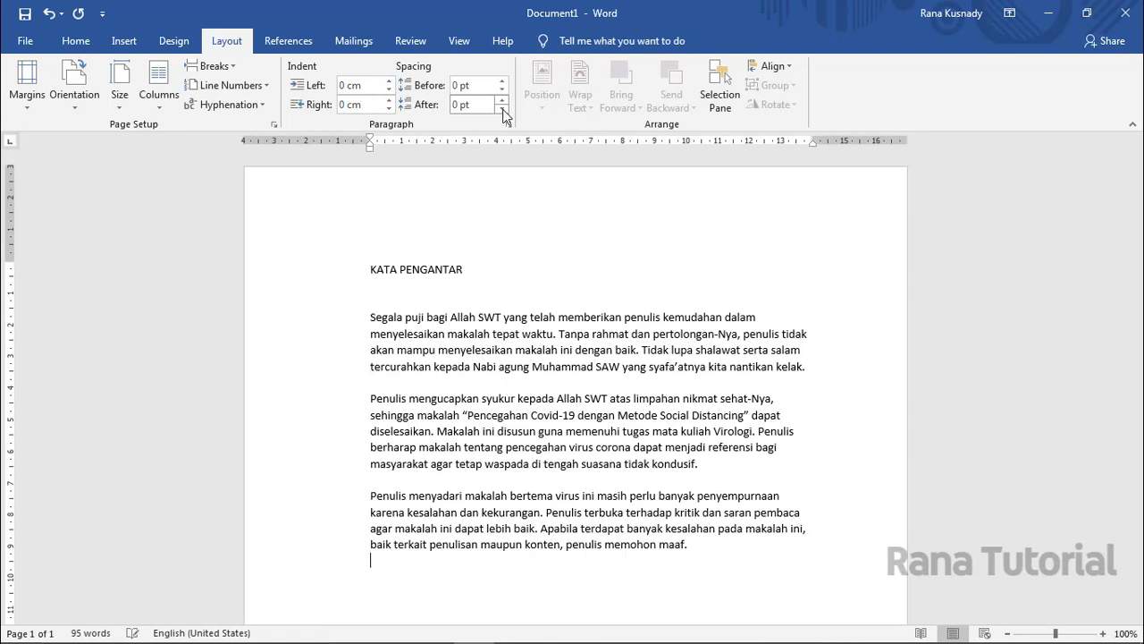
# Write the closing paragraph "Demikian yang dapat penulis sampaikan. Akhir kata, semoga makalah ini dapat bermanfaat."
pyautogui.write('D')
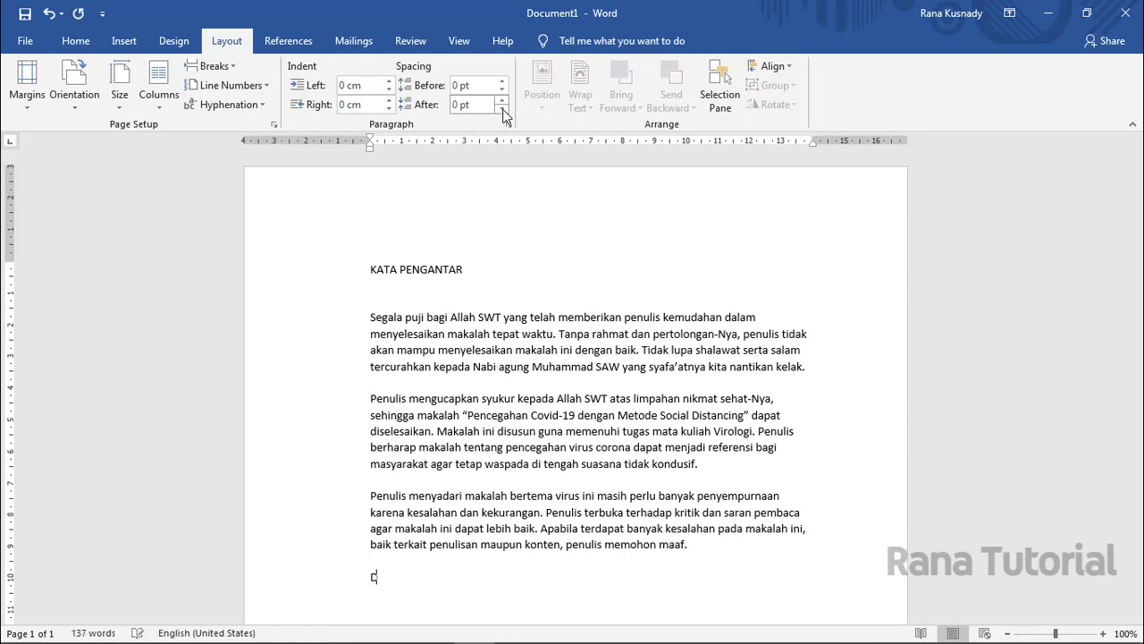
pyautogui.write('emikian yang dapat penulis')
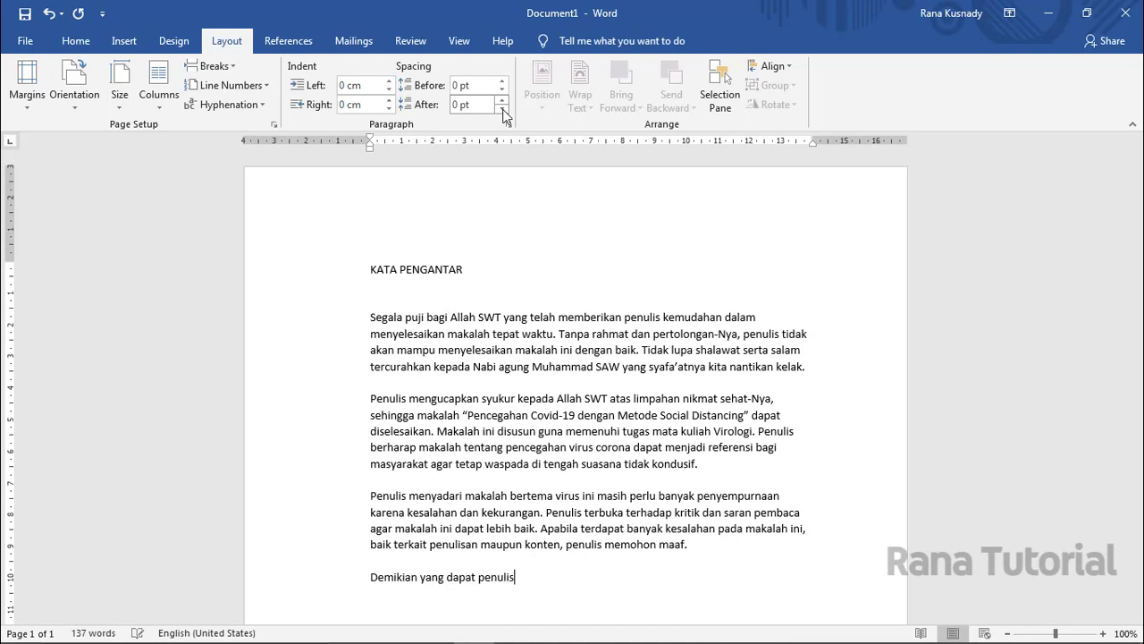
pyautogui.write(' sampaikan. Akhir kata, sem')
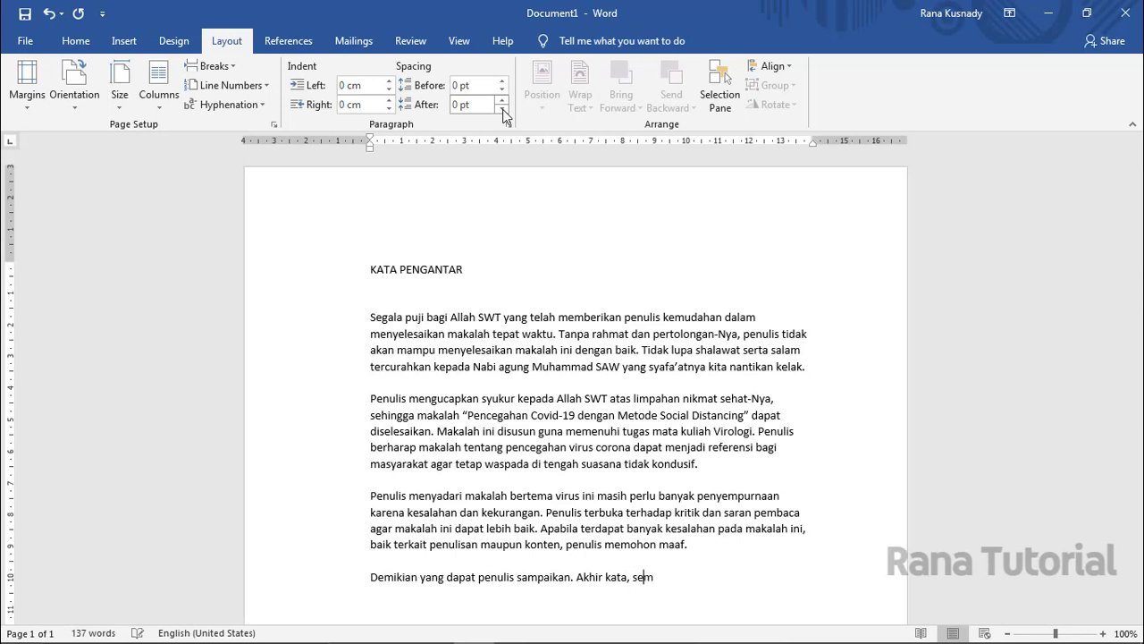
pyautogui.write('oga makalah ini dapat berm')
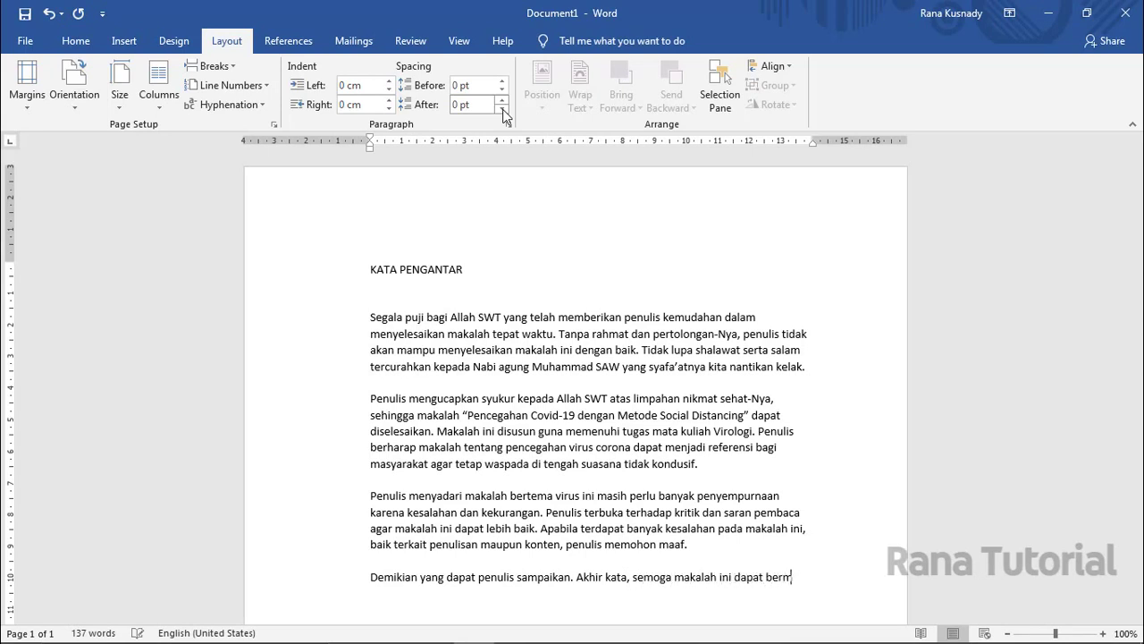
pyautogui.write('anfaat.')
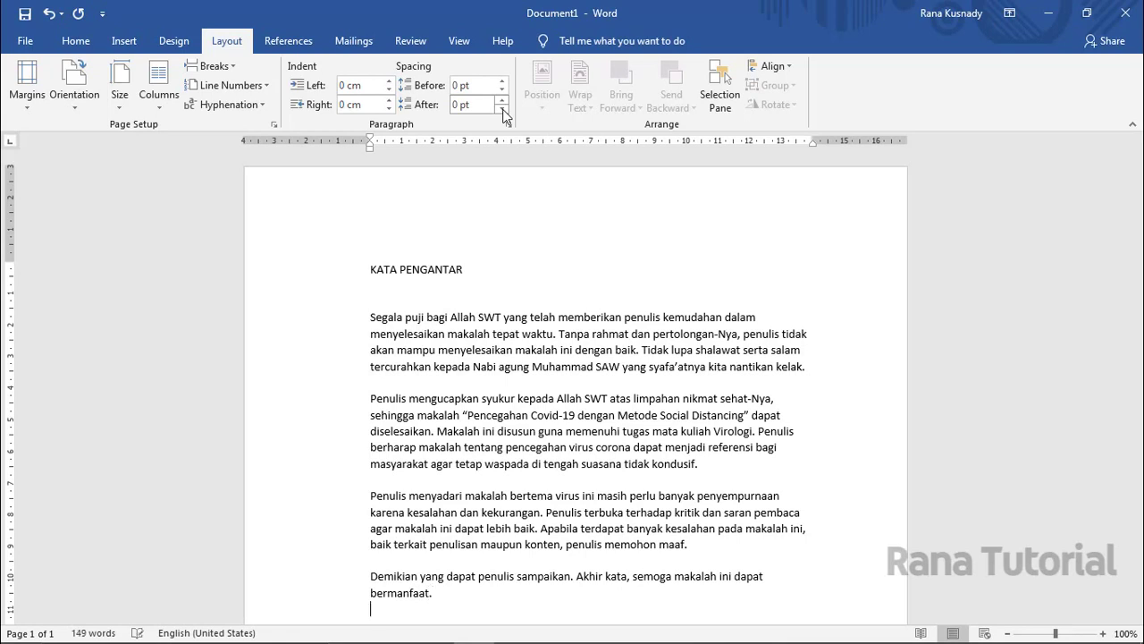
# Below the closing paragraph, write the date line "Yogyakarta, 4 April 2020" and, after blank lines for a signature, "Penulis"
pyautogui.press('Return')
pyautogui.press('Return')
pyautogui.write('Y')
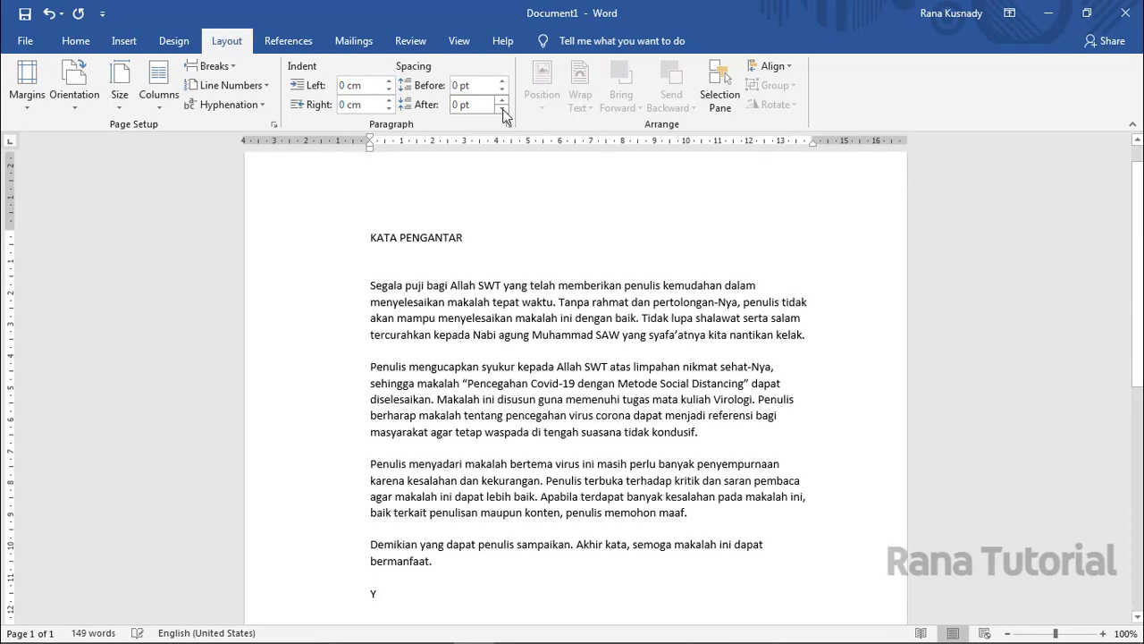
pyautogui.write('ogyakarta, 4')
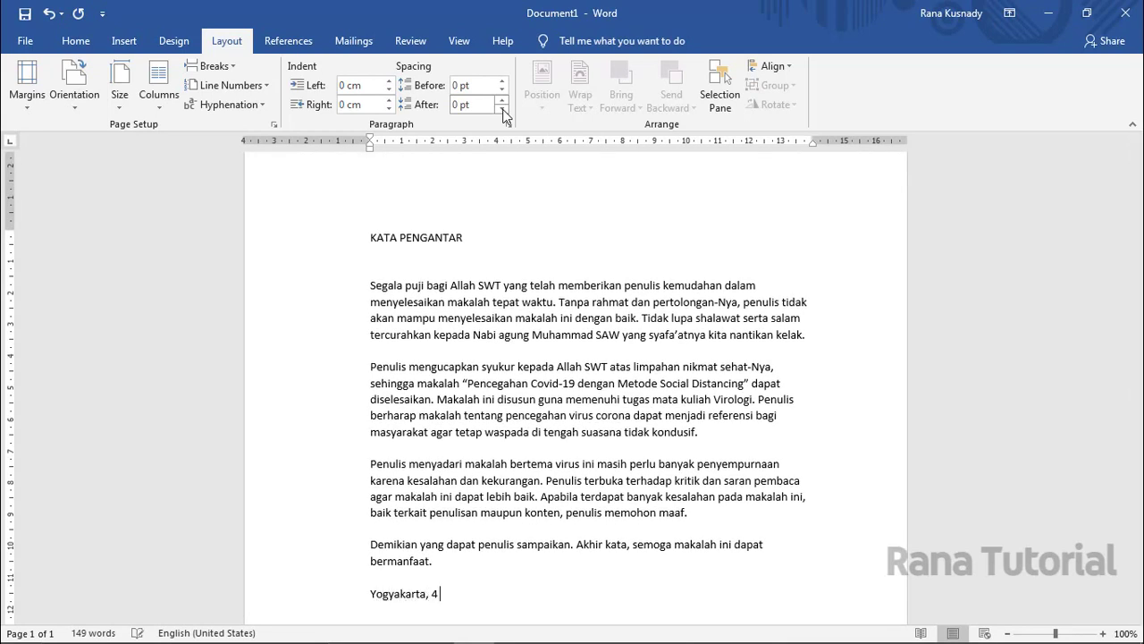
pyautogui.write(' April 2020')
pyautogui.press('Return')
pyautogui.press('Return')
pyautogui.press('Return')
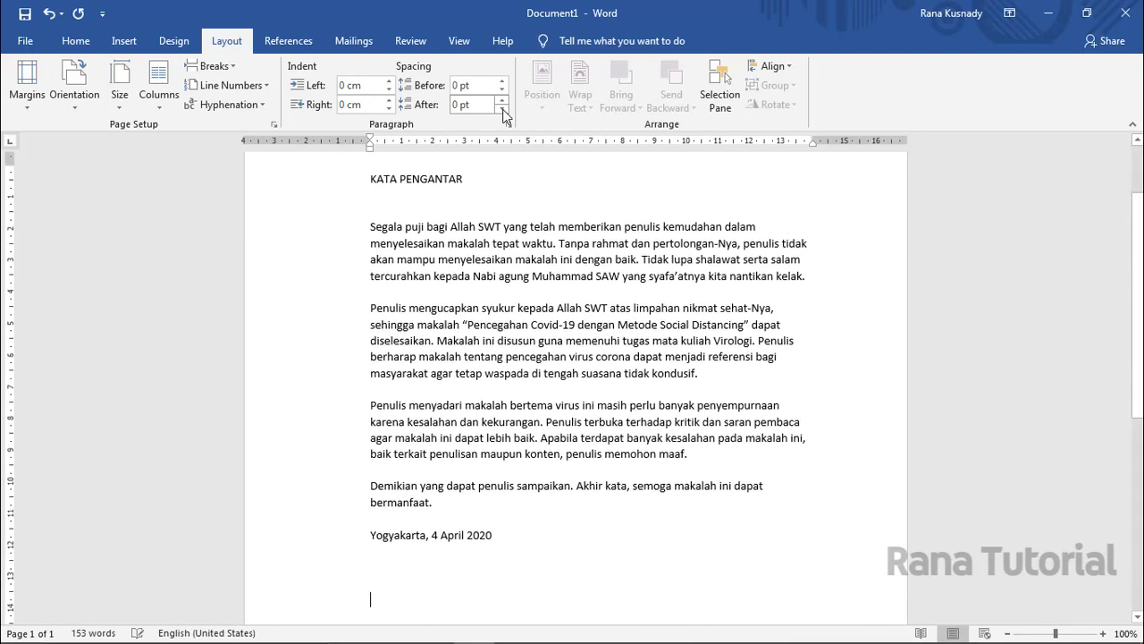
pyautogui.write('Penulis')
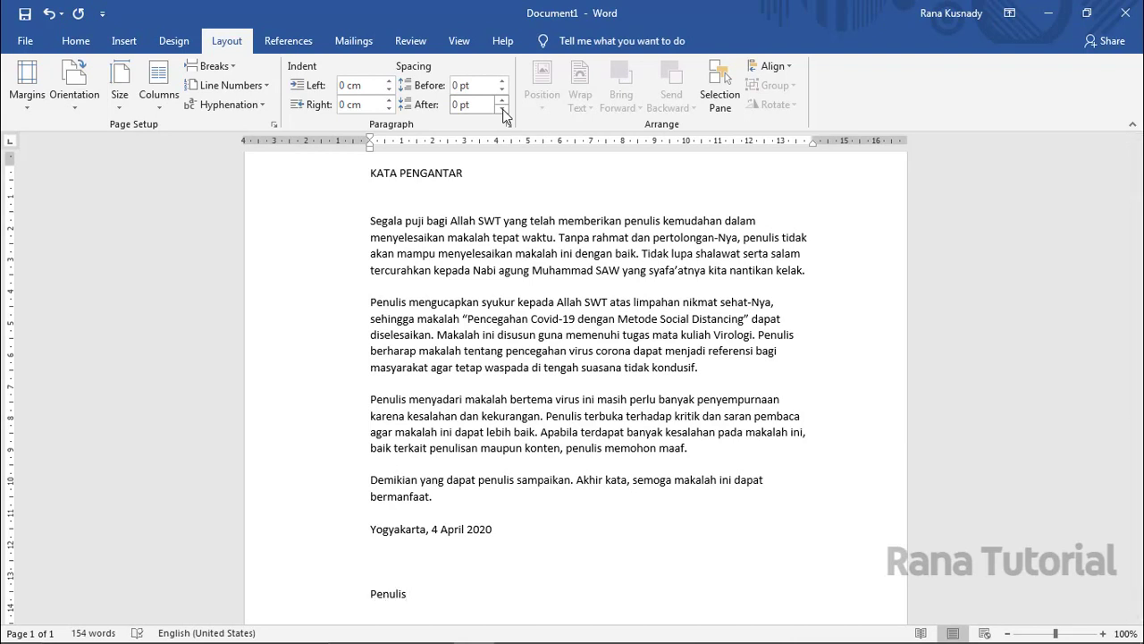
# Change the font of the whole text, from the heading to "Penulis", to Times New Roman
pyautogui.click(370, 175)
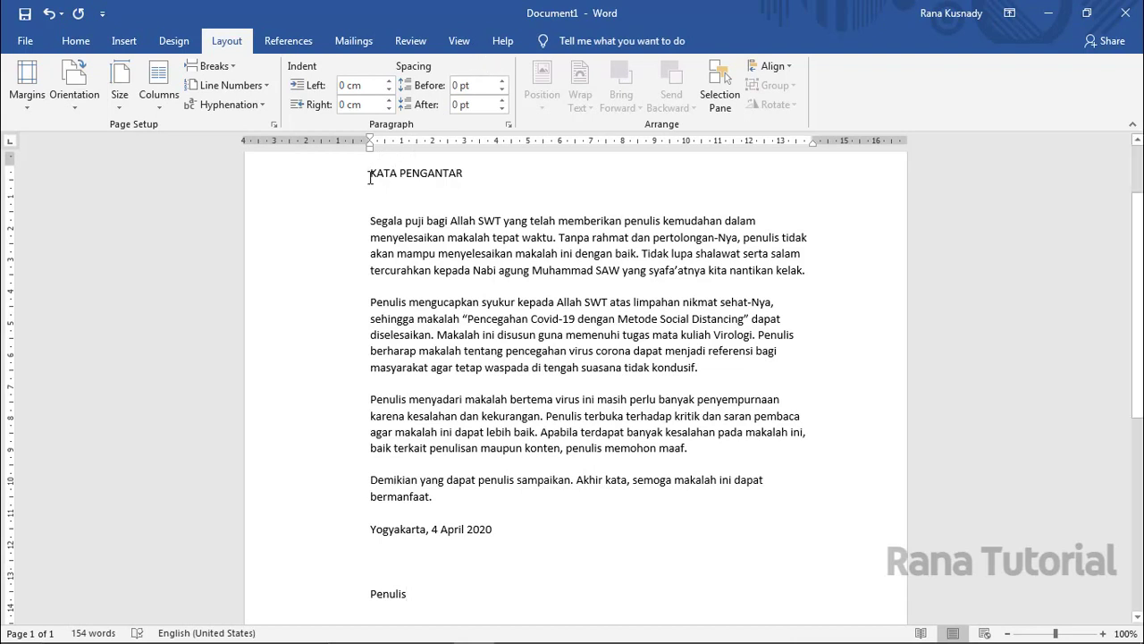
pyautogui.moveTo(372, 174); pyautogui.dragTo(499, 590)
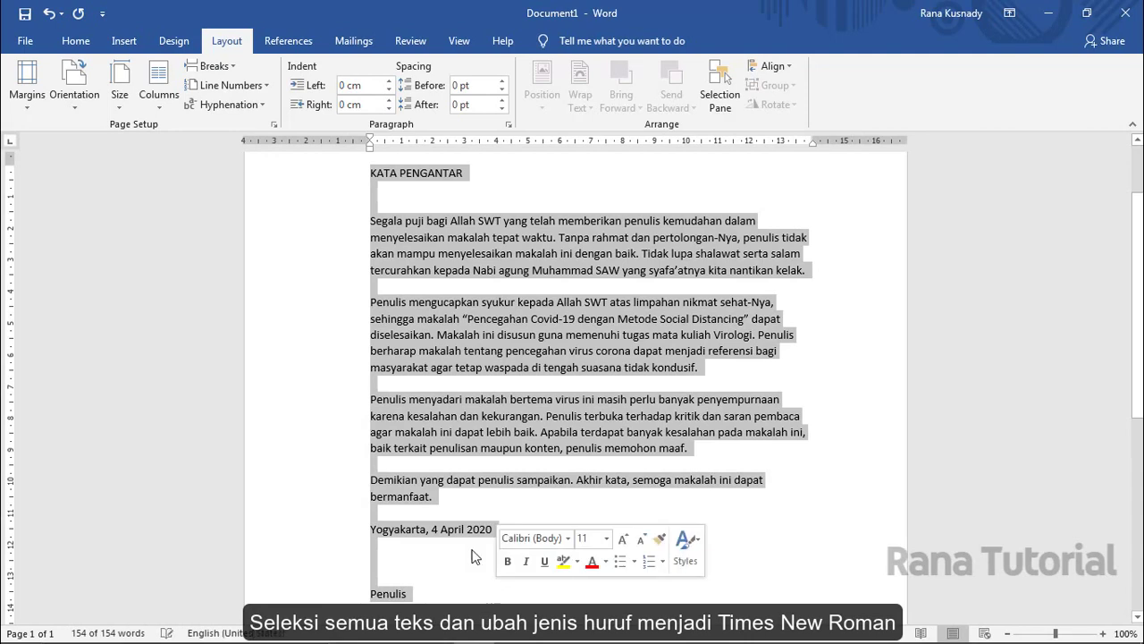
pyautogui.click(85, 43)
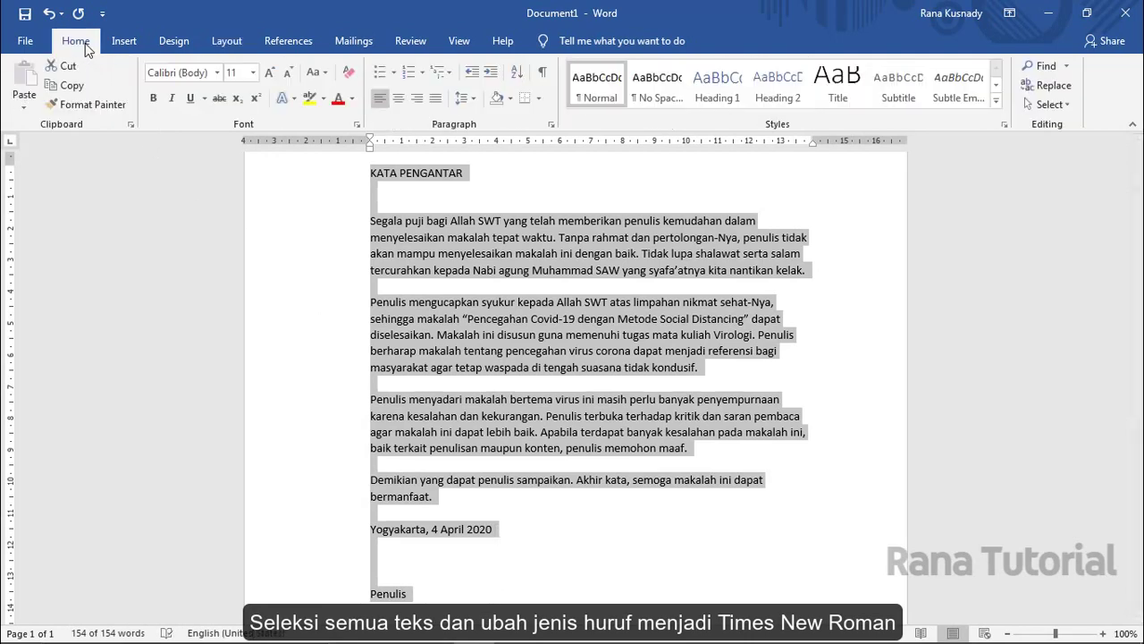
pyautogui.click(219, 73)
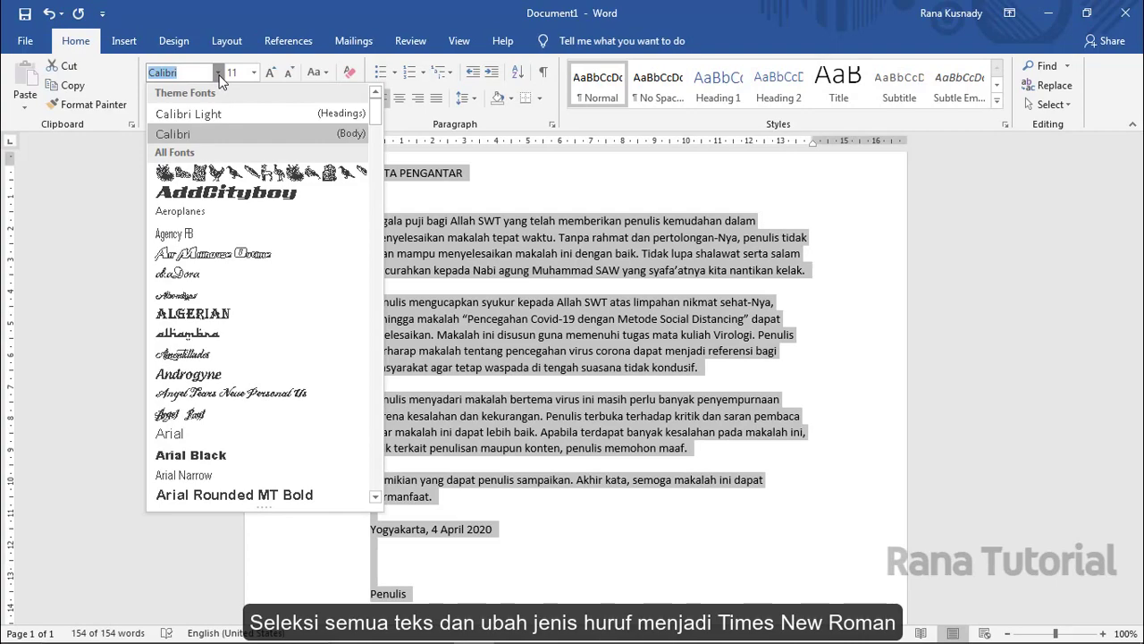
pyautogui.moveTo(375, 115); pyautogui.dragTo(382, 455)
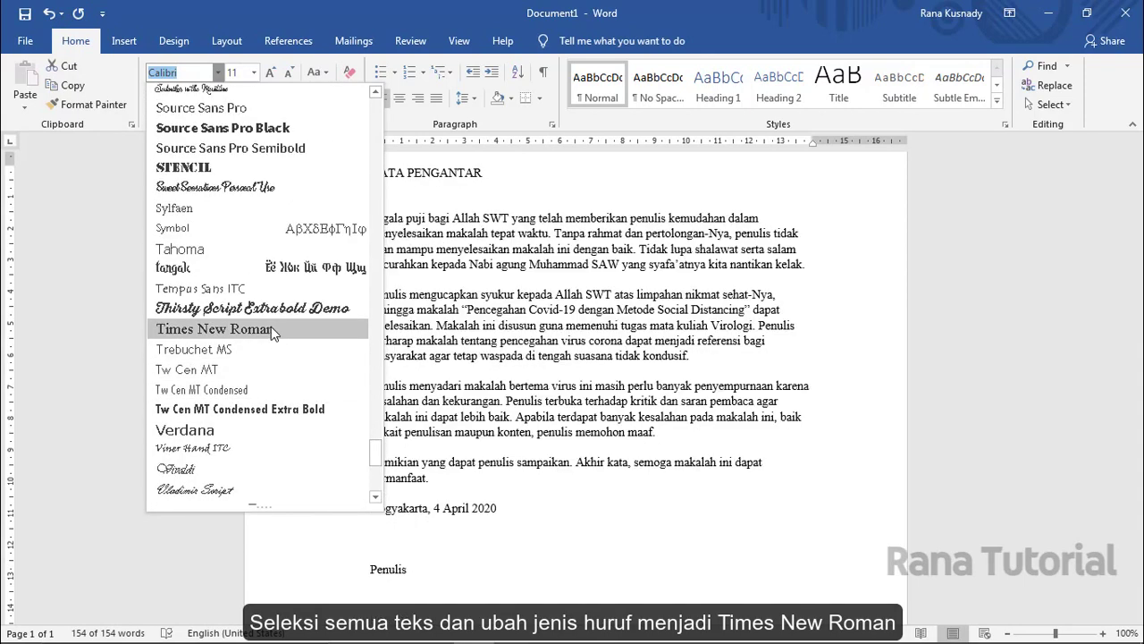
pyautogui.click(298, 331)
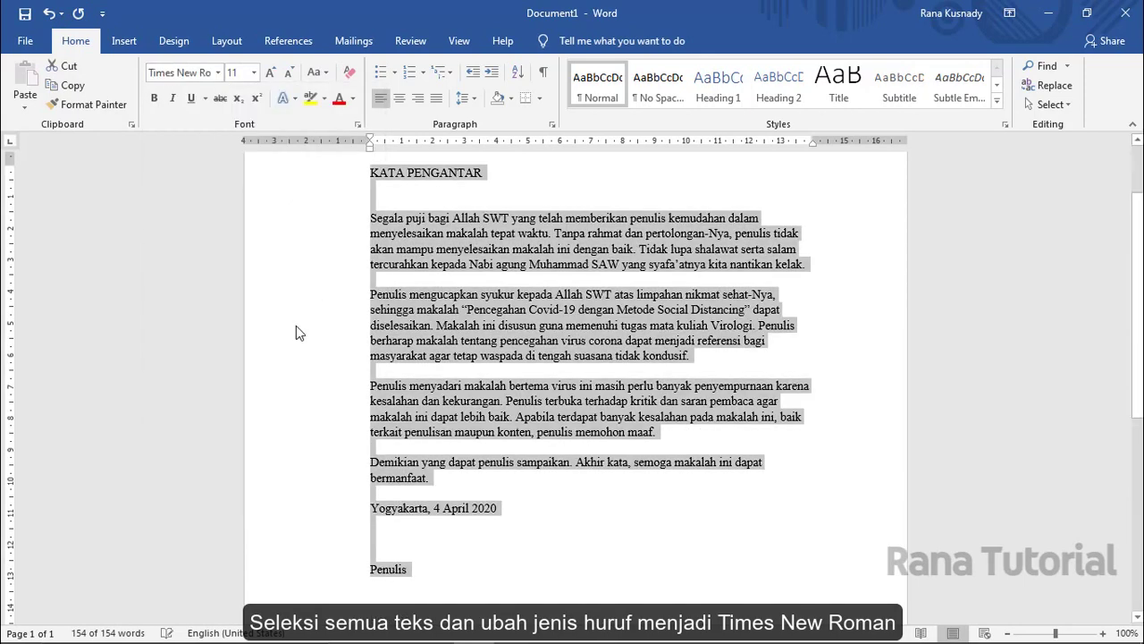
# Set the whole selected text to font size 12 with 1,5 line spacing
pyautogui.click(255, 73)
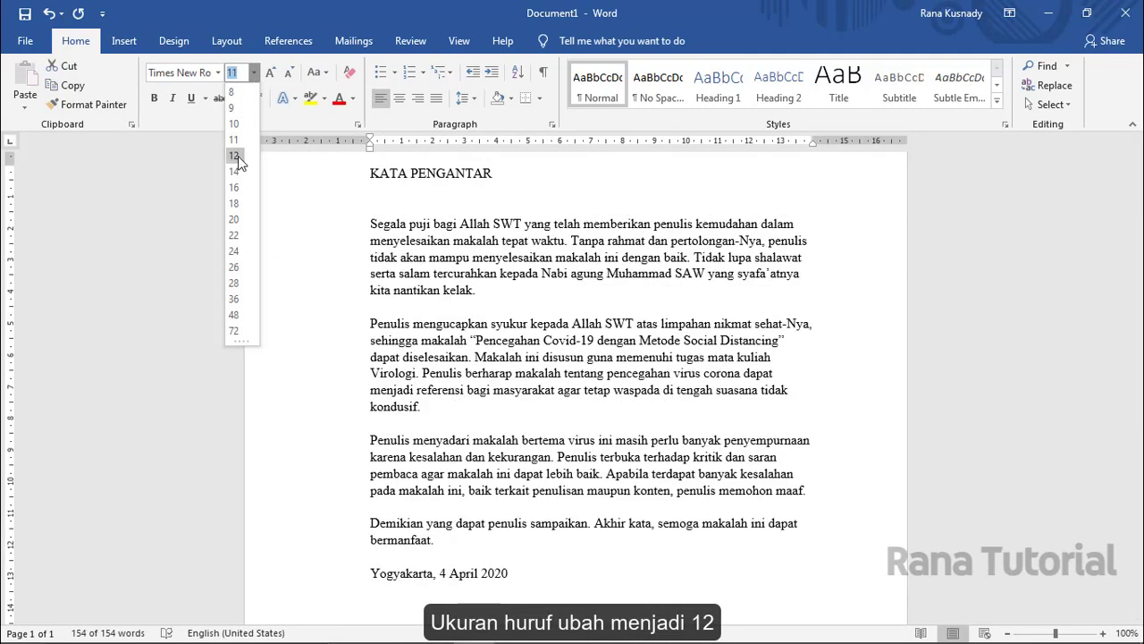
pyautogui.click(235, 155)
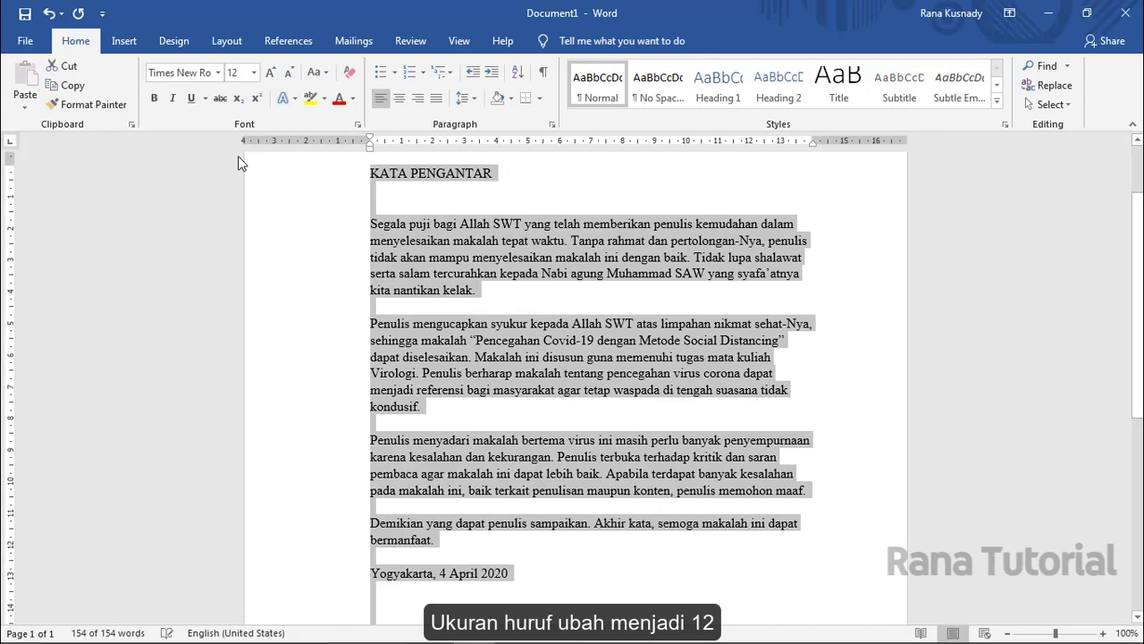
pyautogui.click(472, 99)
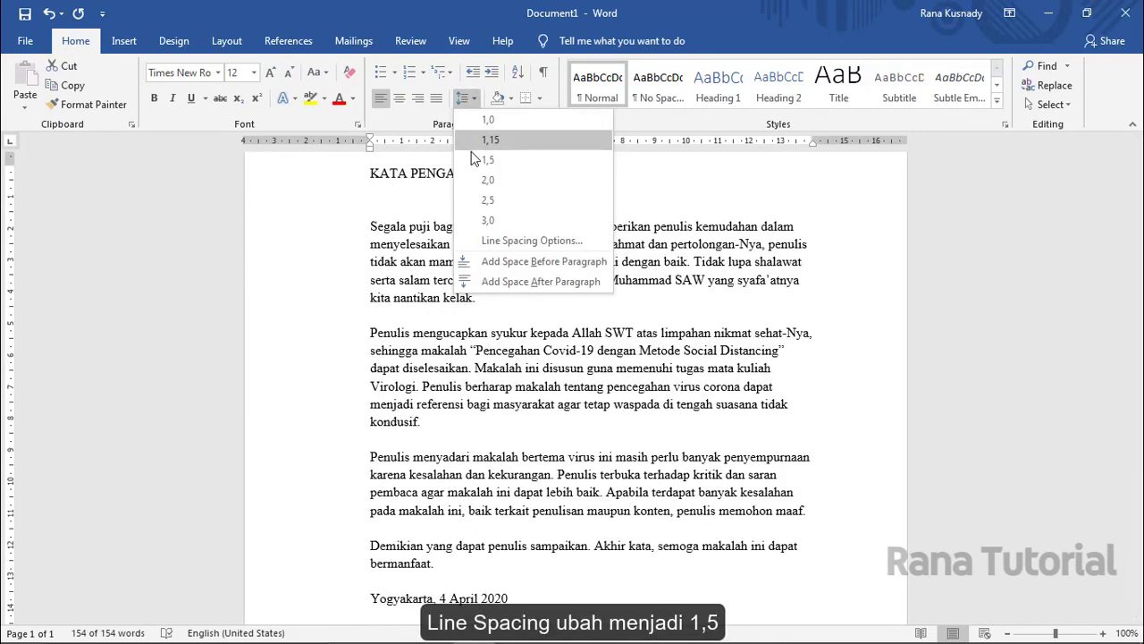
pyautogui.click(474, 161)
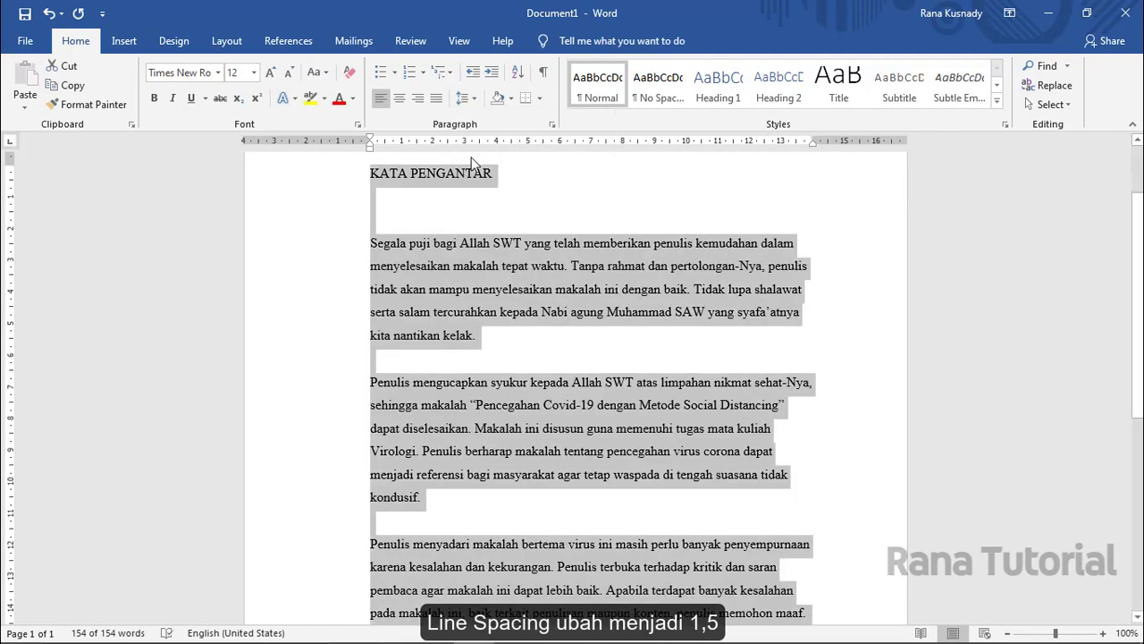
# Center the heading "KATA PENGANTAR" and make it bold
pyautogui.click(426, 173)
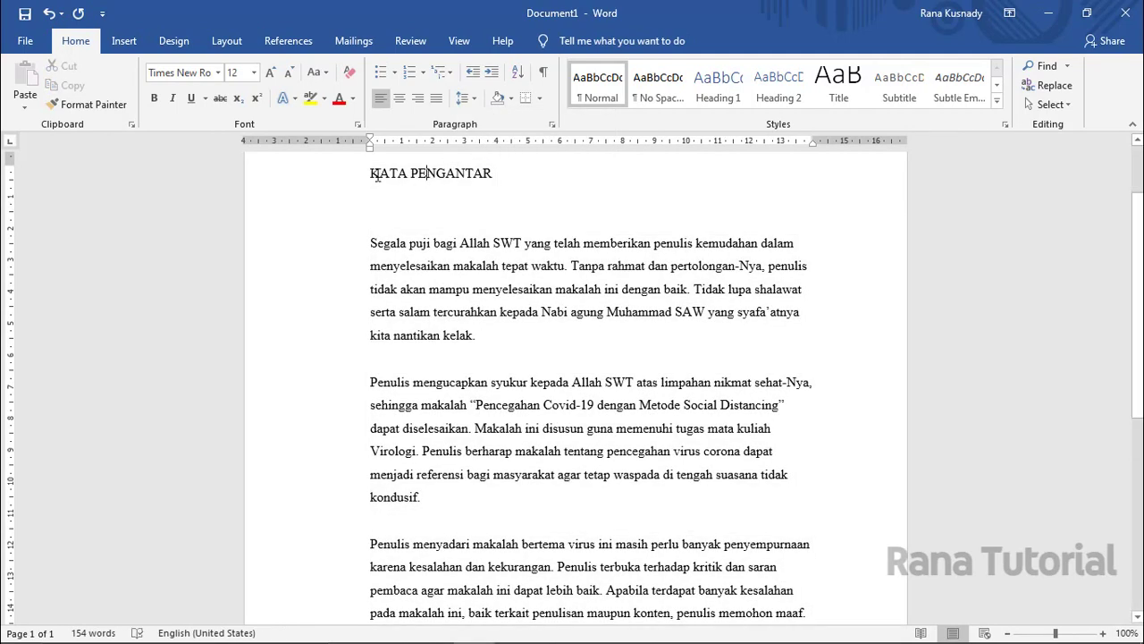
pyautogui.moveTo(370, 173); pyautogui.dragTo(477, 173)
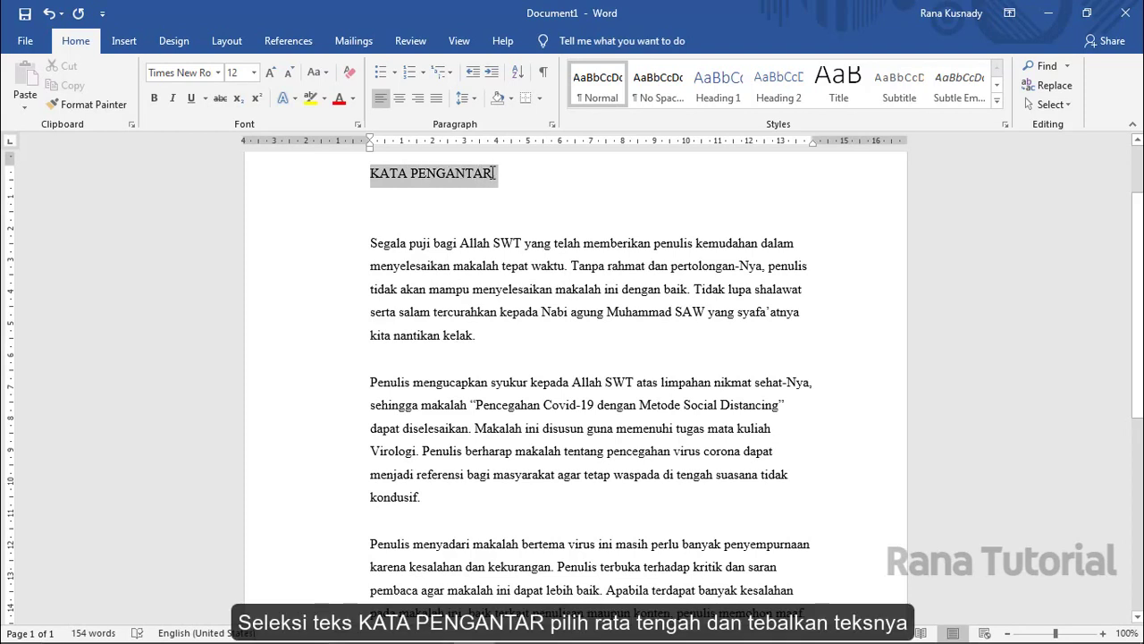
pyautogui.click(401, 98)
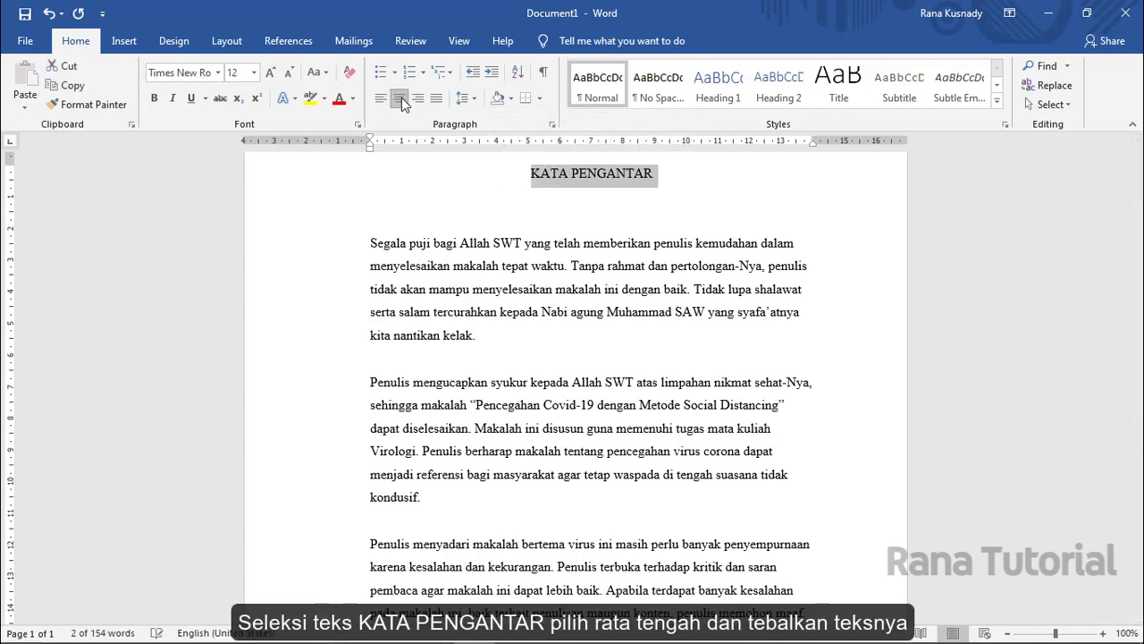
pyautogui.click(156, 100)
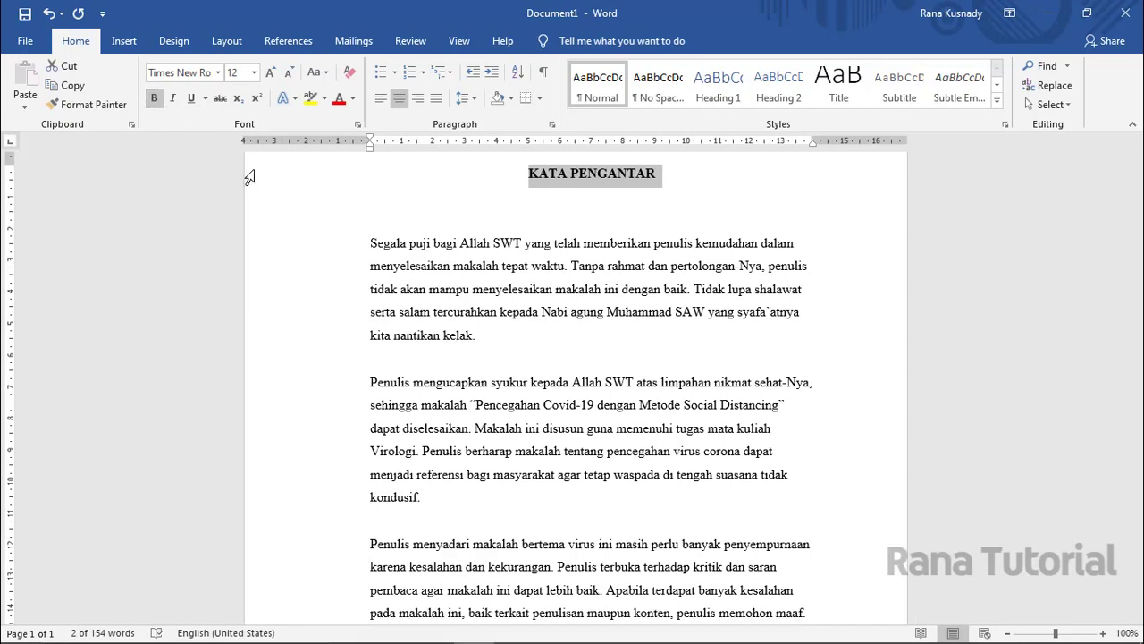
# Justify all body paragraphs from "Segala puji" to "bermanfaat." and give them a first-line indent of about 1.5 cm
pyautogui.moveTo(373, 238); pyautogui.dragTo(438, 529)
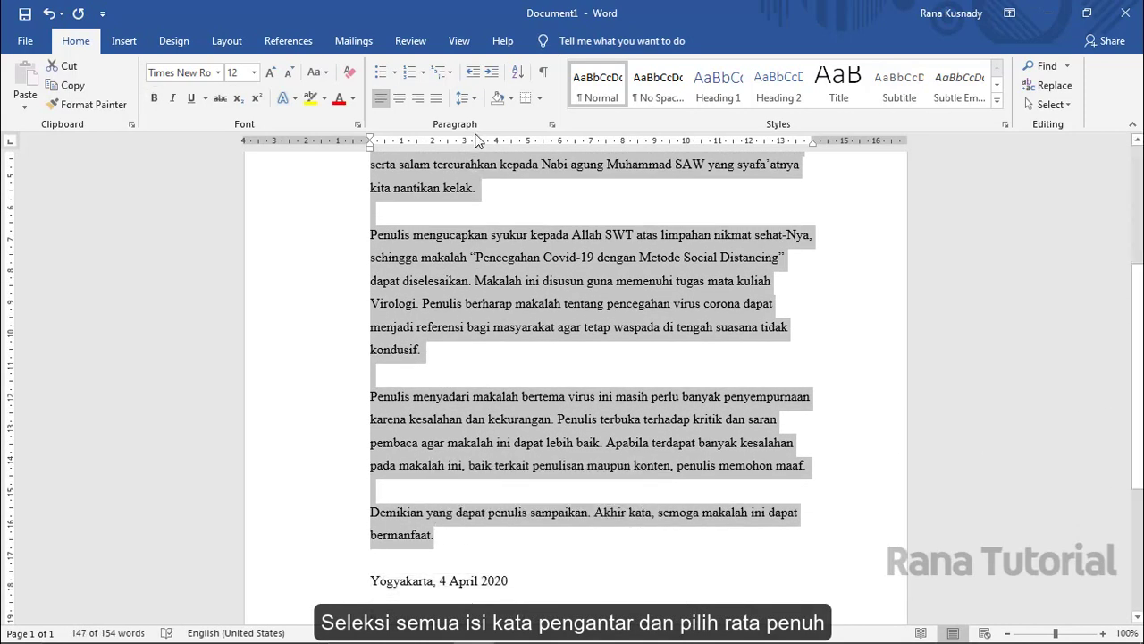
pyautogui.click(440, 98)
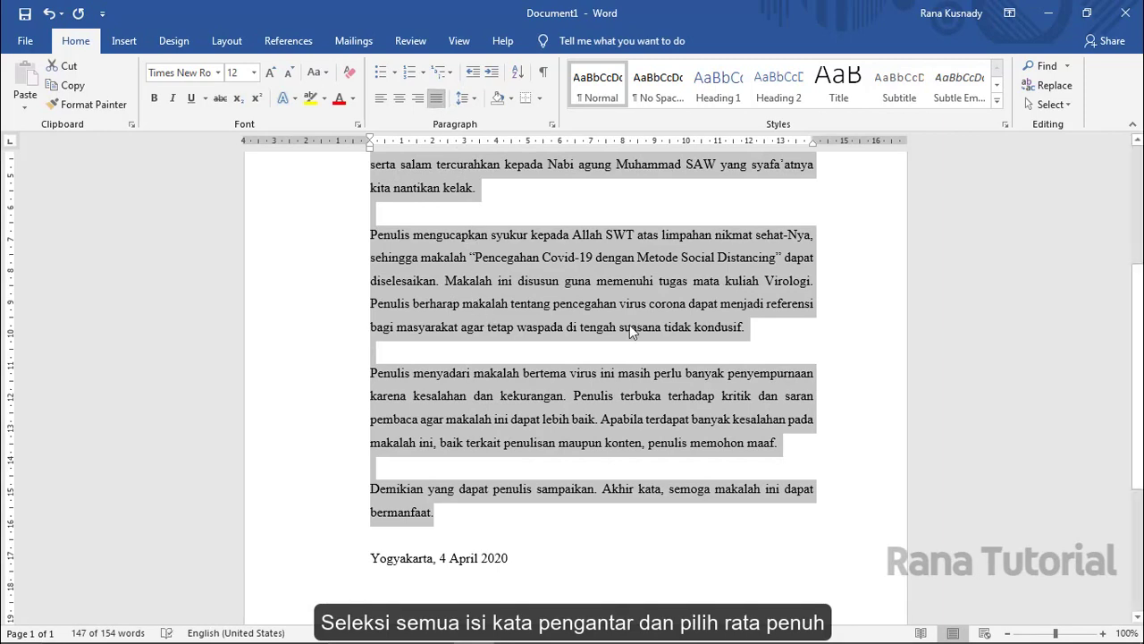
pyautogui.scroll(3, 630, 324)
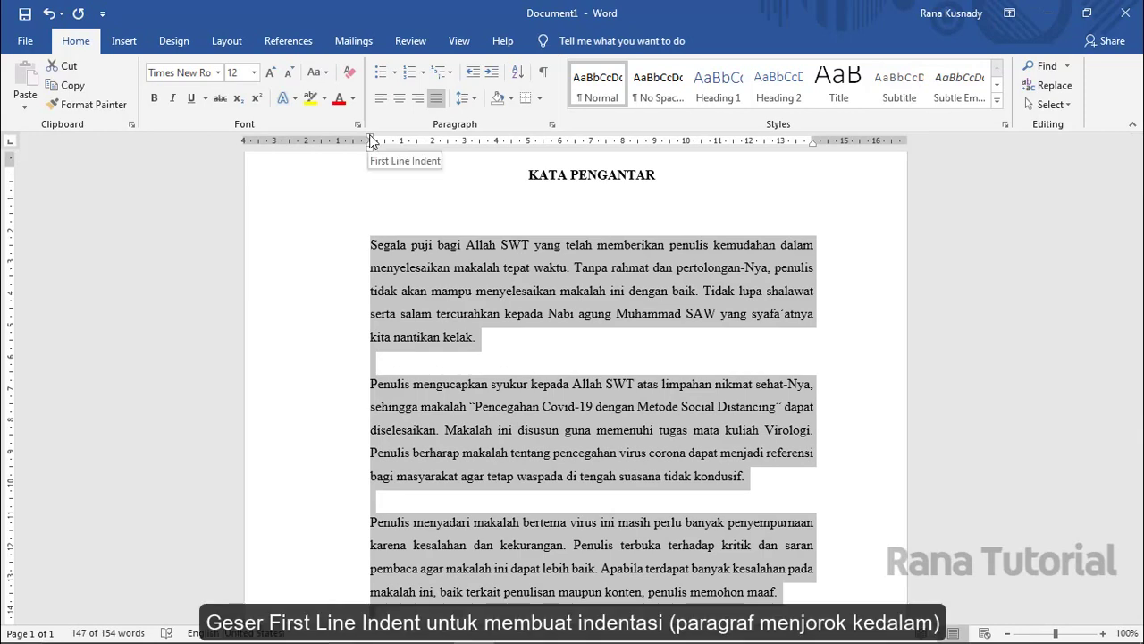
pyautogui.moveTo(371, 141); pyautogui.dragTo(423, 146)
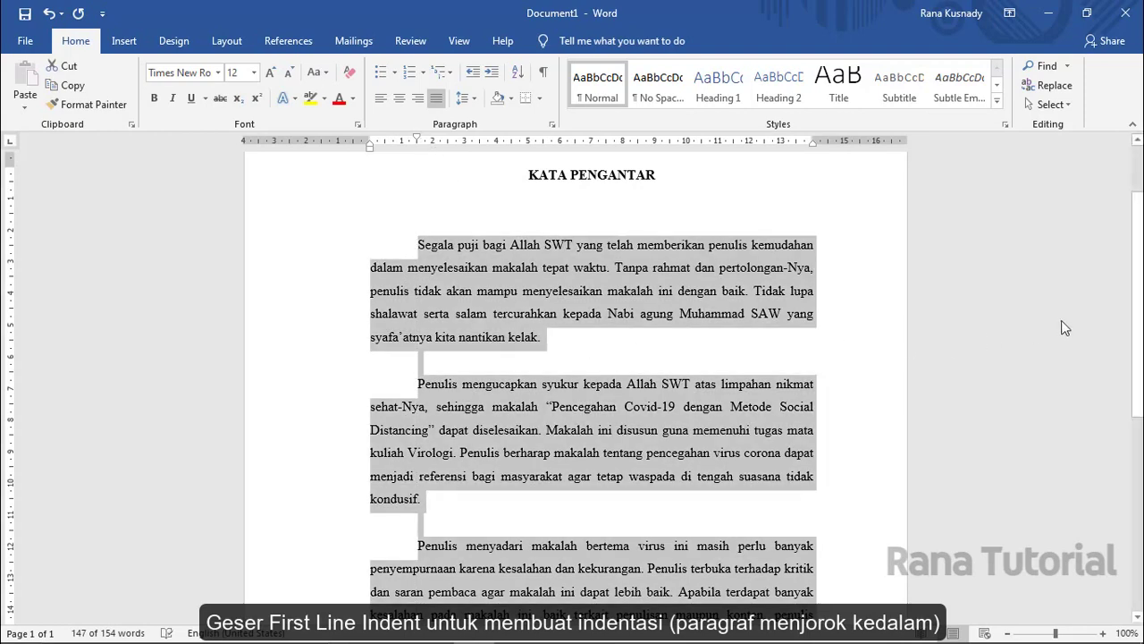
# Add a center tab stop at about 11 cm for the lines from "Yogyakarta, 4 April 2020" to "Penulis"
pyautogui.moveTo(1139, 297); pyautogui.dragTo(1140, 441)
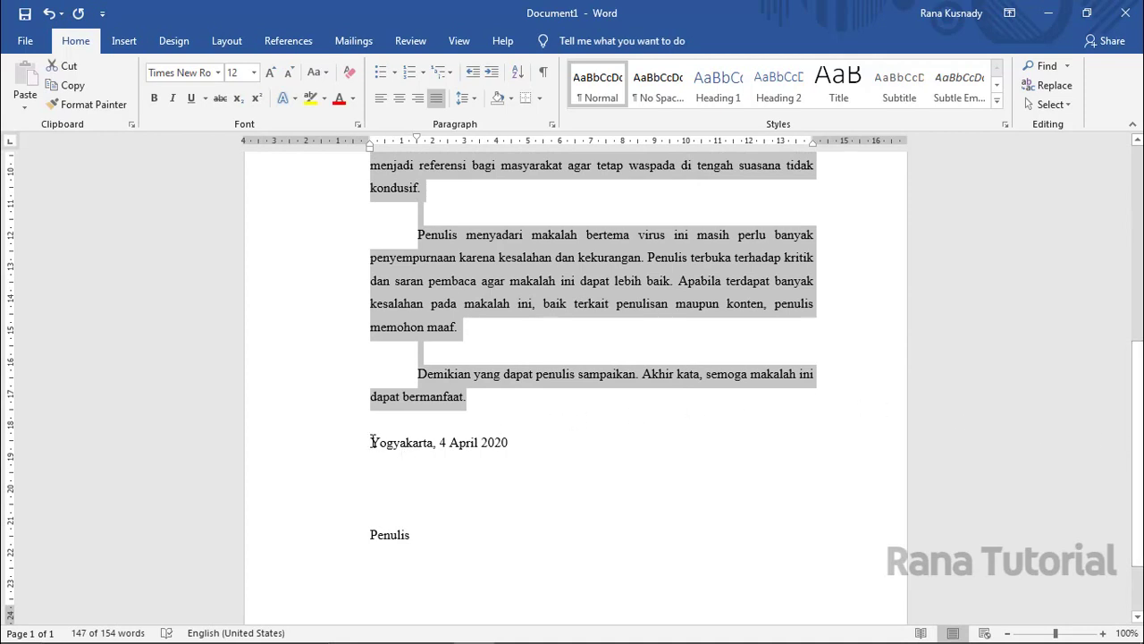
pyautogui.moveTo(372, 442); pyautogui.dragTo(411, 534)
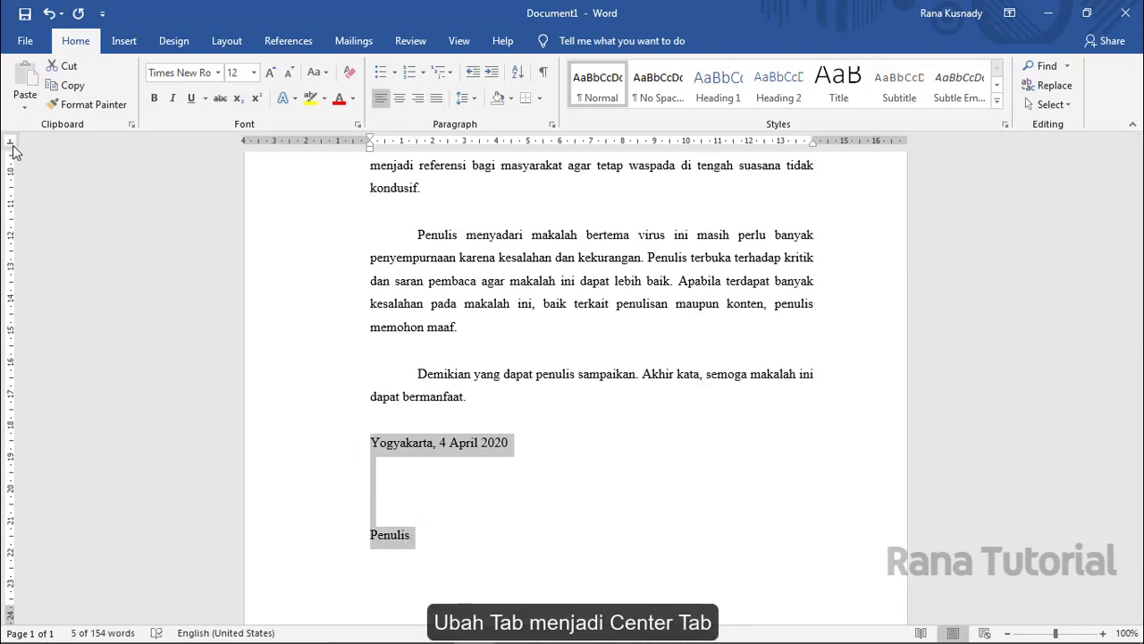
pyautogui.click(719, 145)
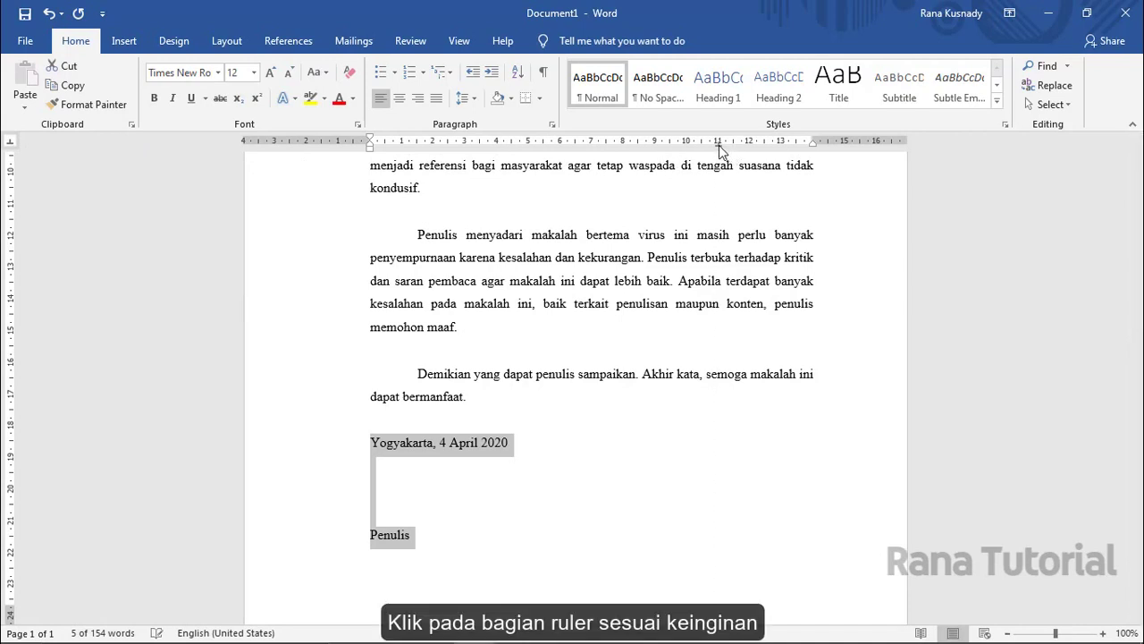
# Align the date line "Yogyakarta, 4 April 2020" and the "Penulis" line to the center tab stop
pyautogui.click(371, 443)
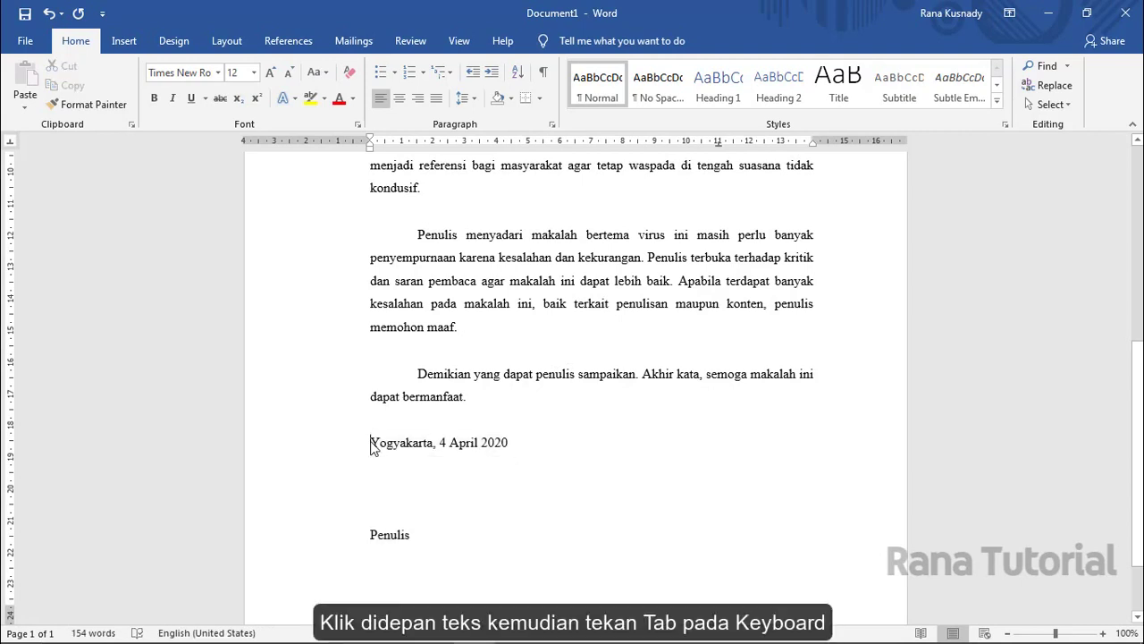
pyautogui.press('Tab')
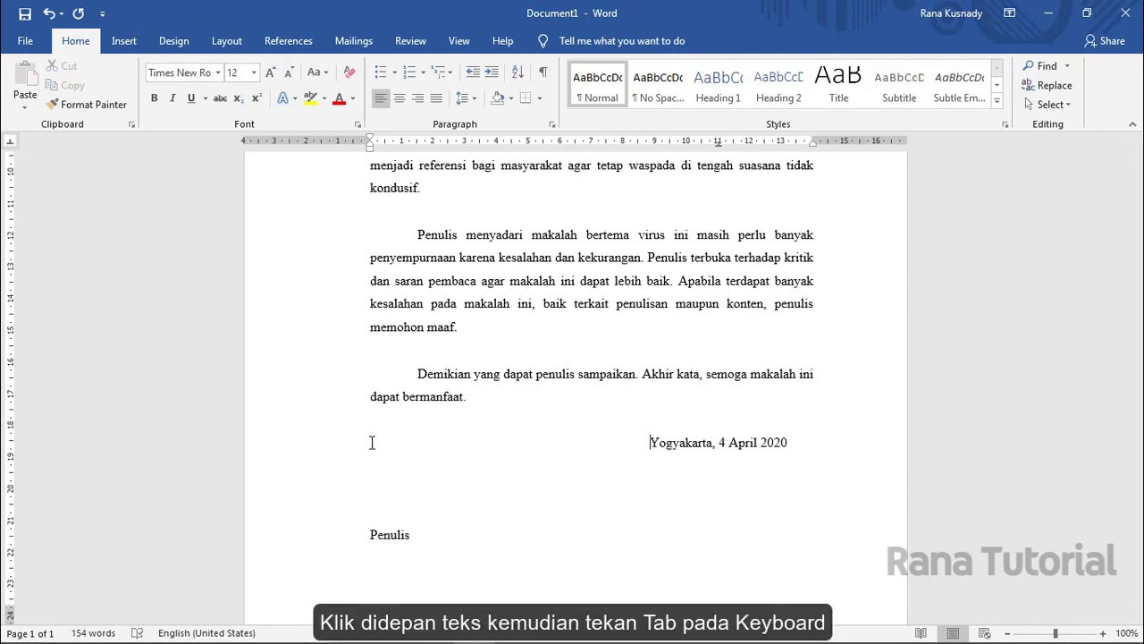
pyautogui.click(371, 533)
pyautogui.press('Tab')
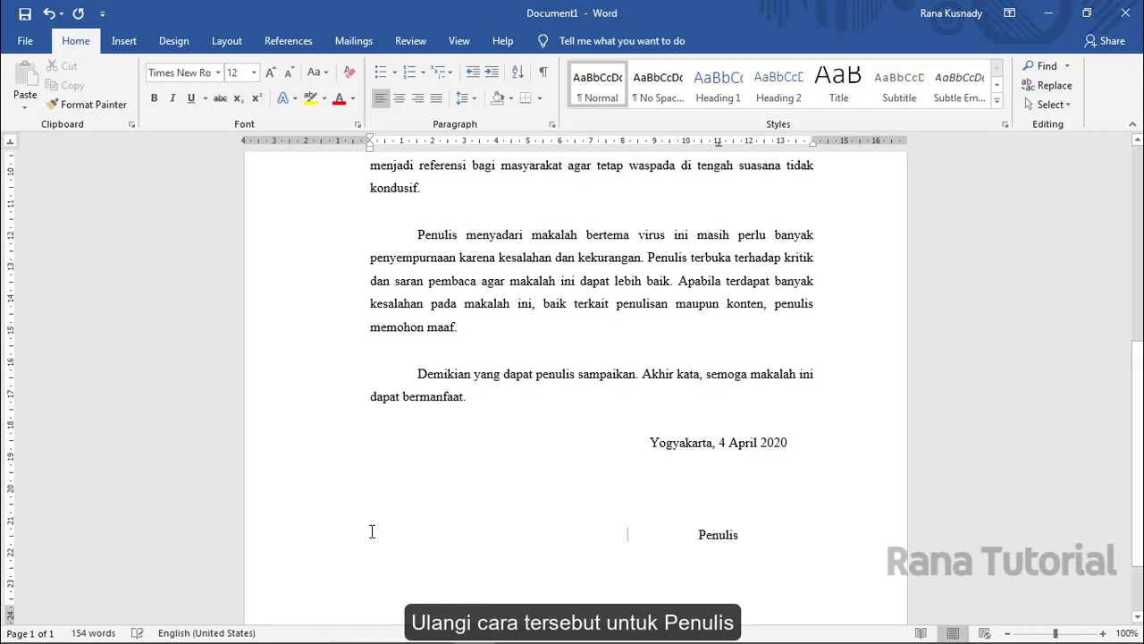